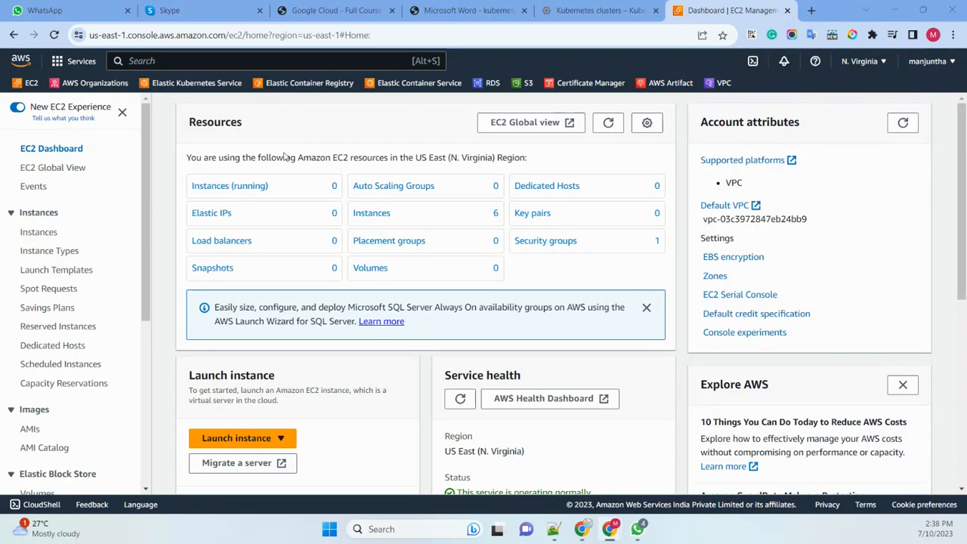
- Start launching a new EC2 instance and name it Windows-userdata
scroll(278, 398, down, 3)
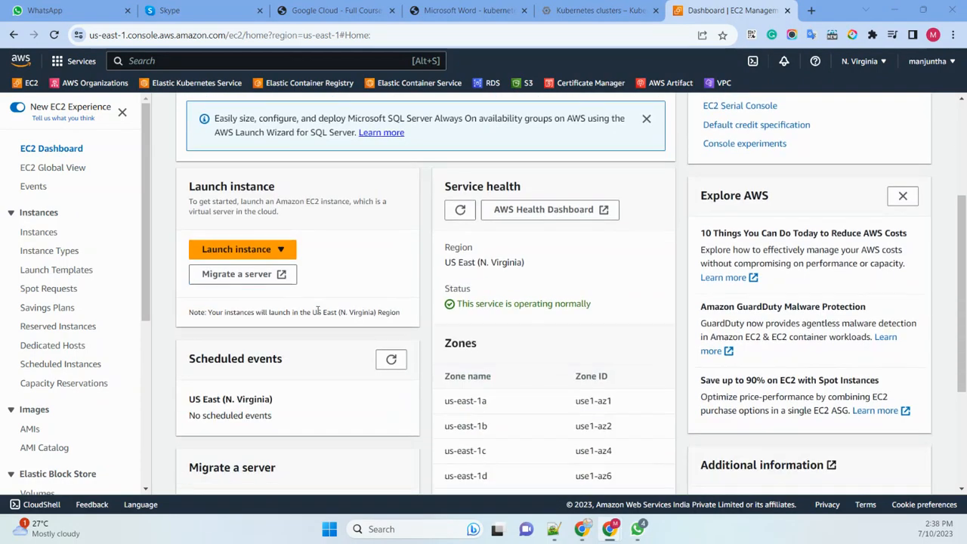
click(281, 249)
click(235, 270)
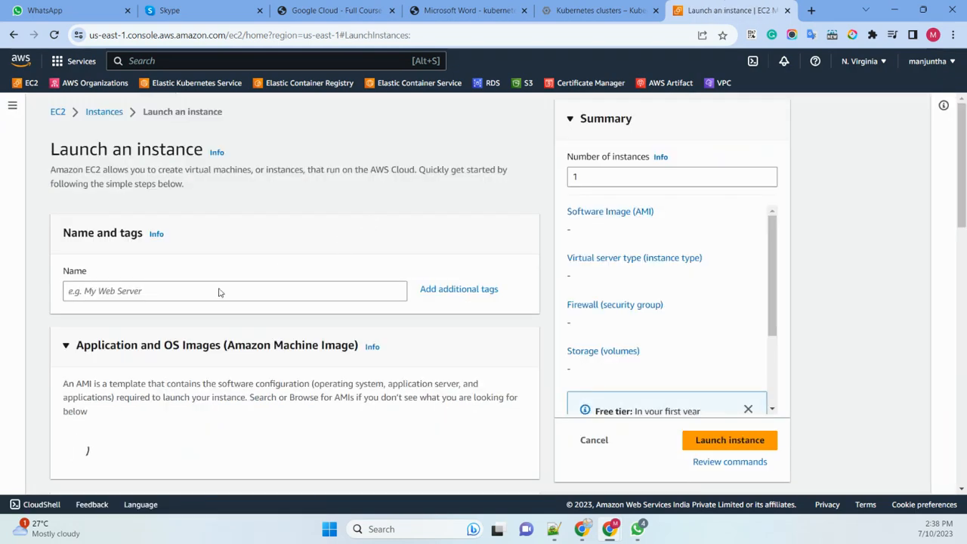
click(85, 291)
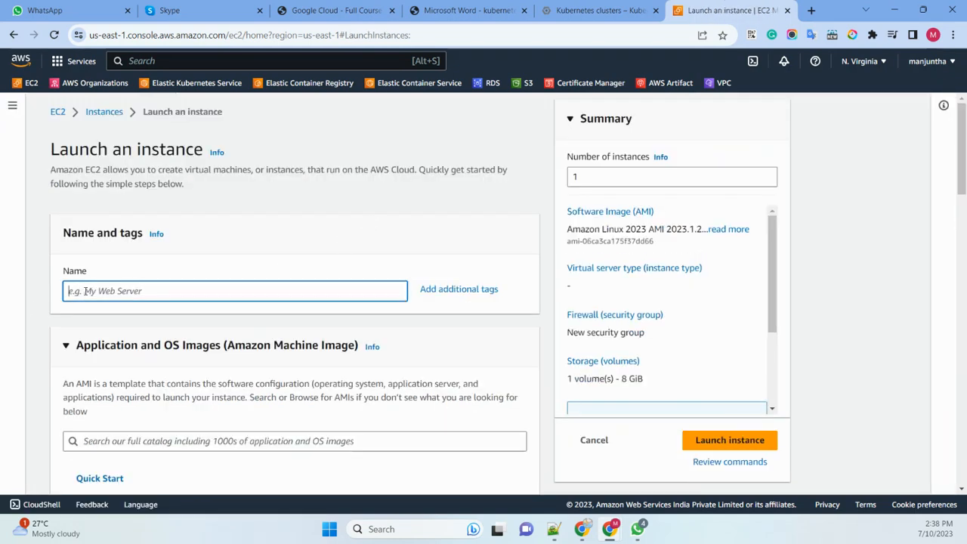
text(Windows)
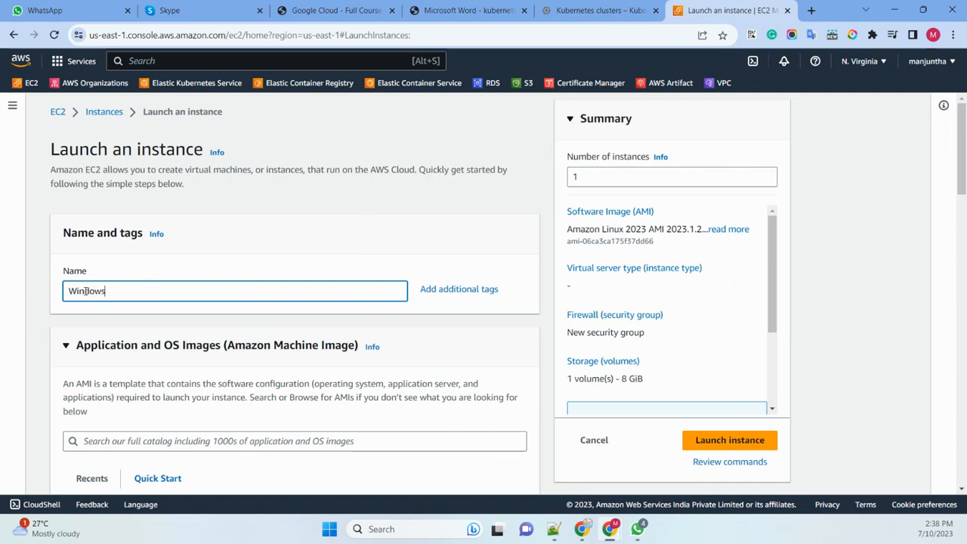
text(-userdata)
- Choose the Windows operating system with the Microsoft Windows Server 2019 Base machine image for the instance
scroll(408, 213, down, 3)
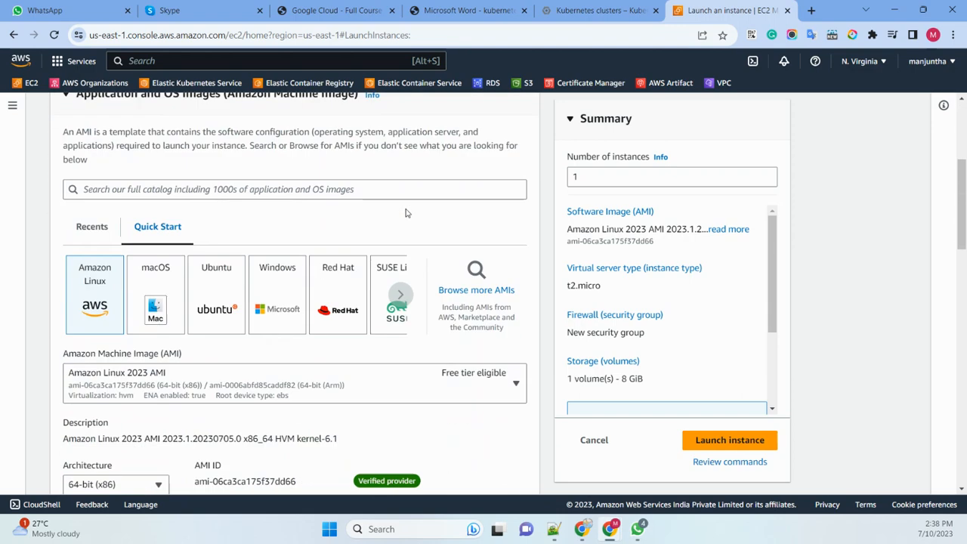
click(273, 309)
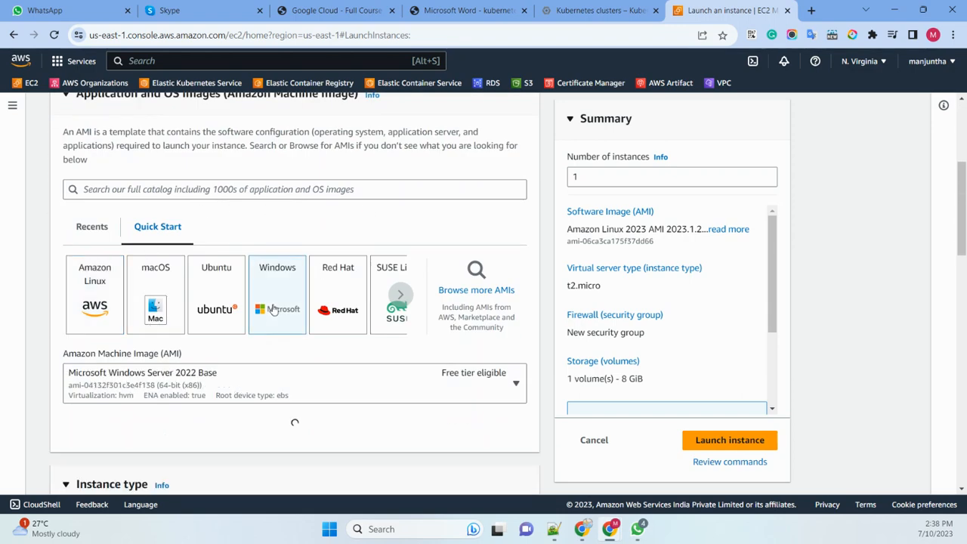
scroll(239, 279, down, 2)
click(221, 260)
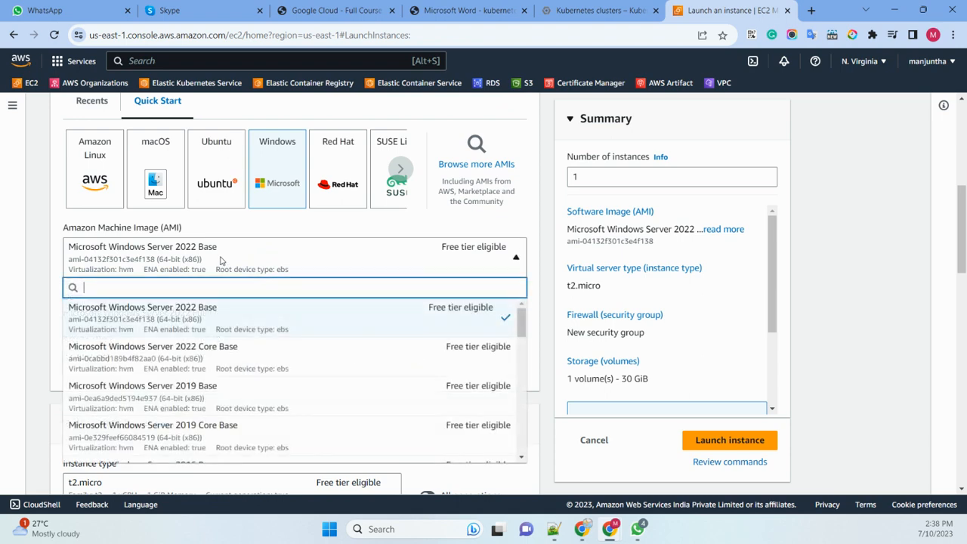
click(212, 399)
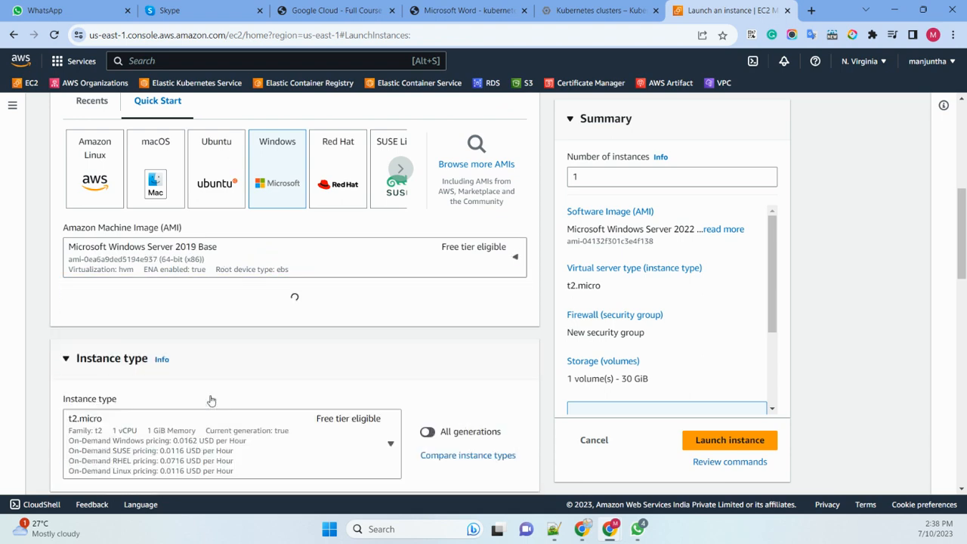
- Set the instance type to t2.medium
scroll(185, 280, down, 3)
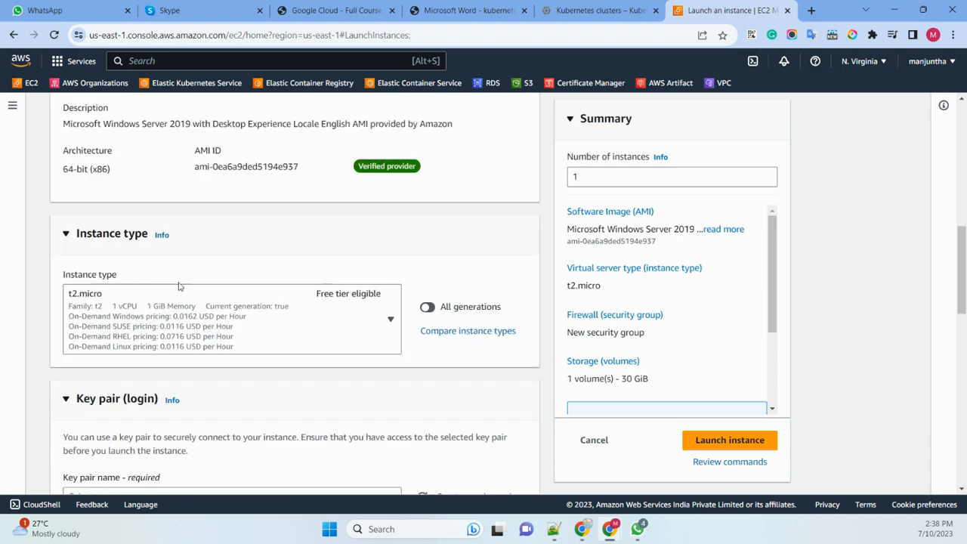
click(165, 326)
scroll(199, 209, down, 3)
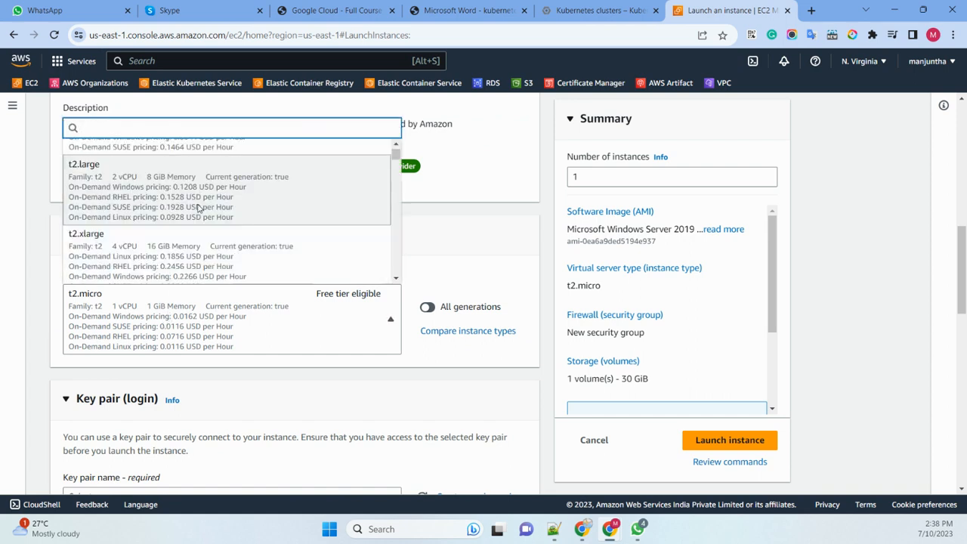
scroll(199, 209, down, 1)
scroll(174, 223, up, 3)
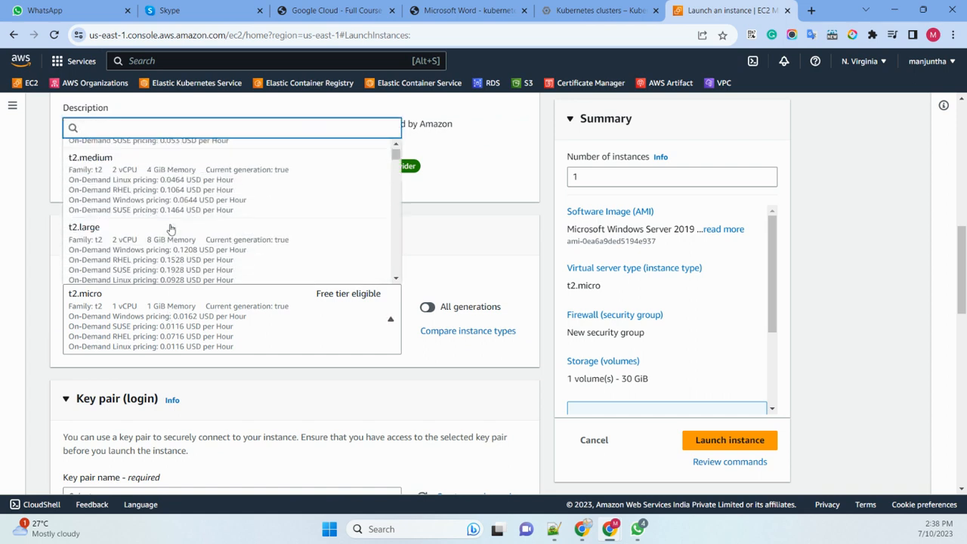
click(178, 194)
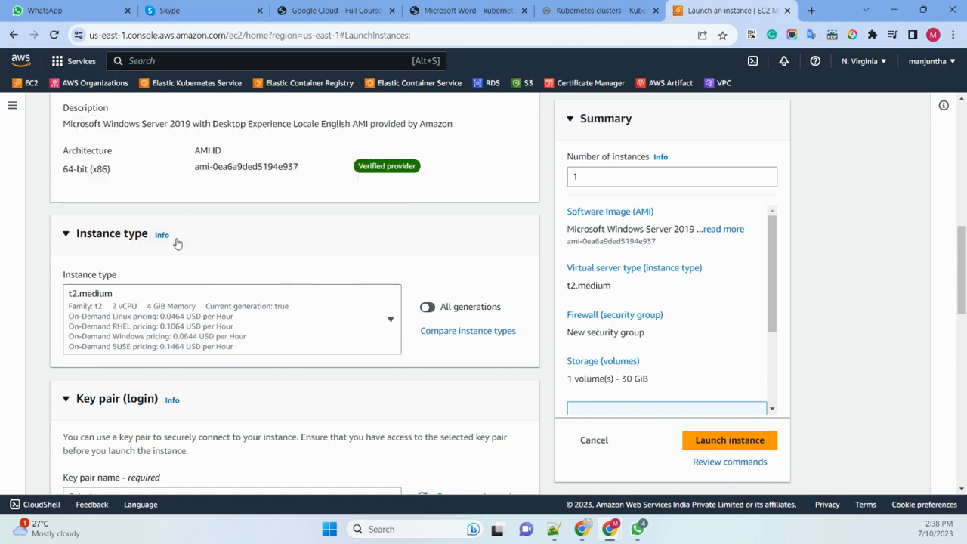
- Create a new RSA key pair named userdata in .pem format for logging in to the instance
scroll(217, 253, down, 1)
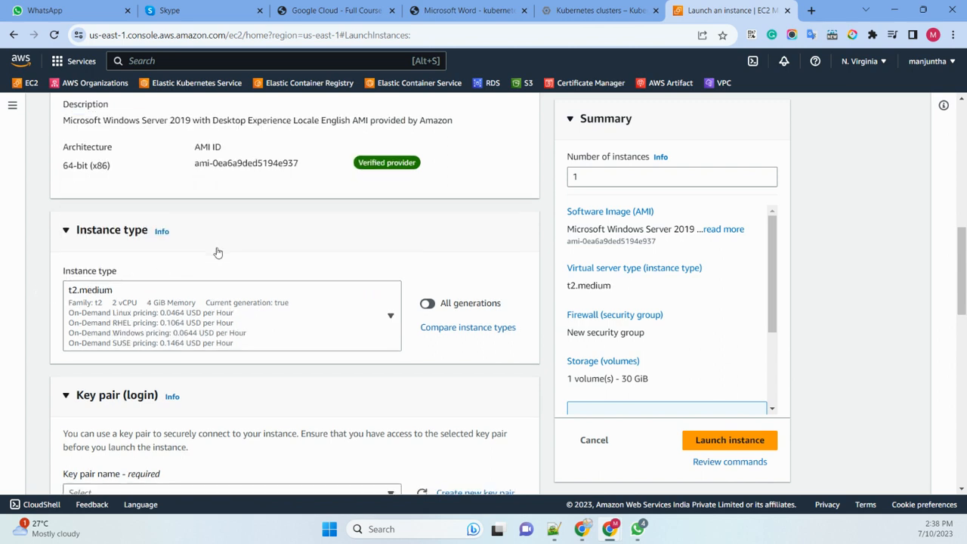
scroll(218, 253, down, 2)
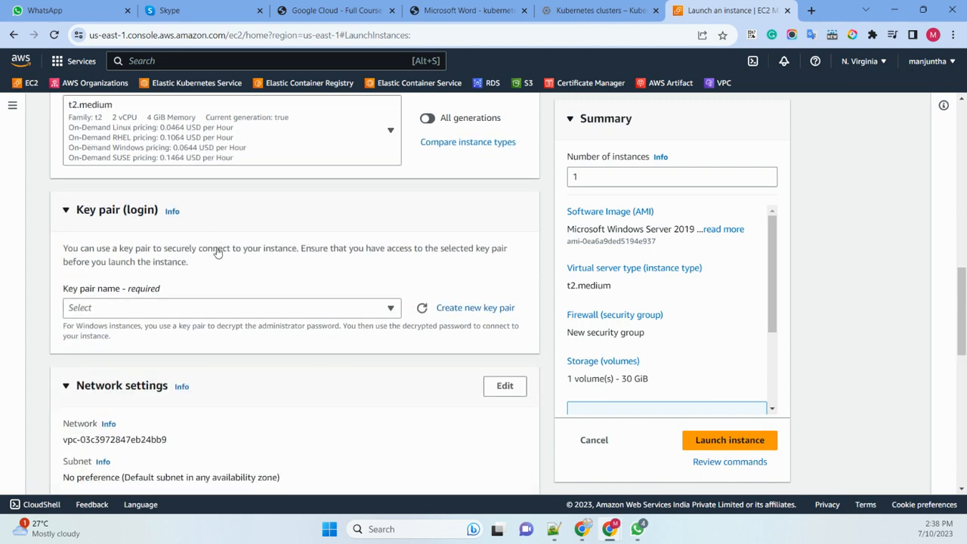
click(143, 306)
click(143, 312)
click(462, 309)
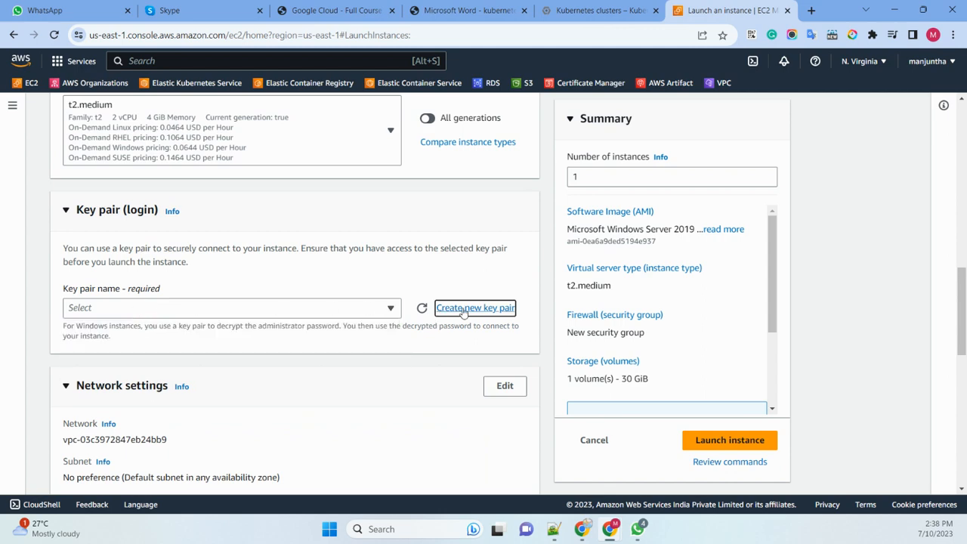
click(371, 188)
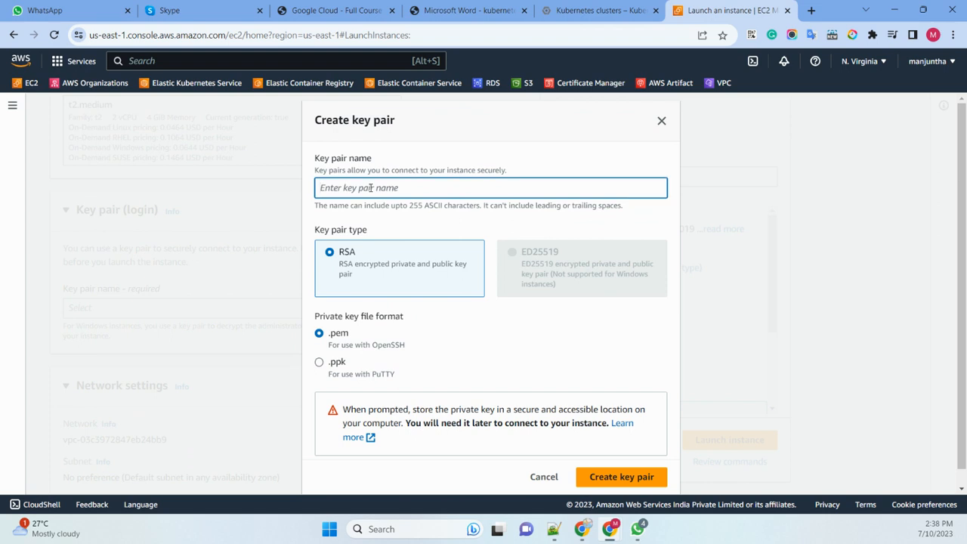
text(userdata)
click(646, 480)
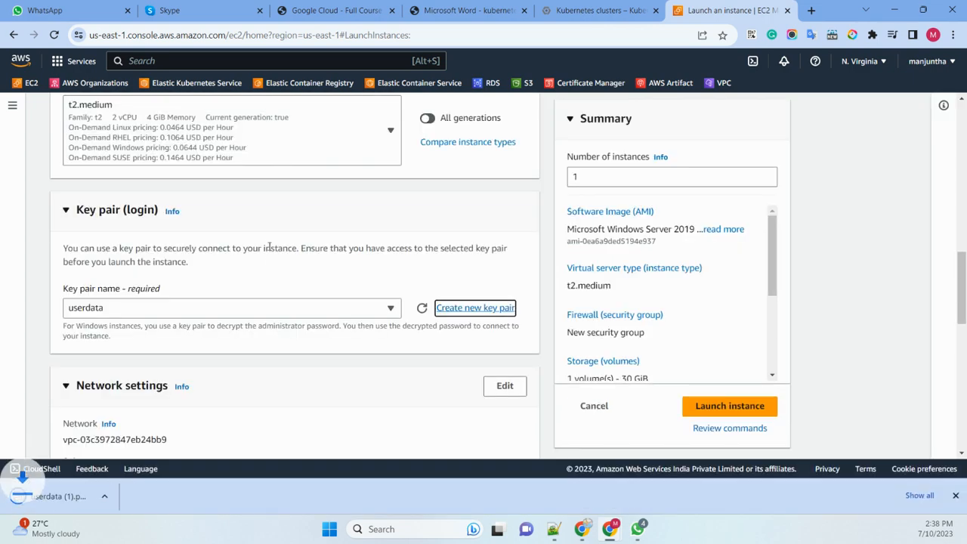
- Review the VPC, subnet and public IP settings and assign the existing default security group to the instance
scroll(269, 257, down, 3)
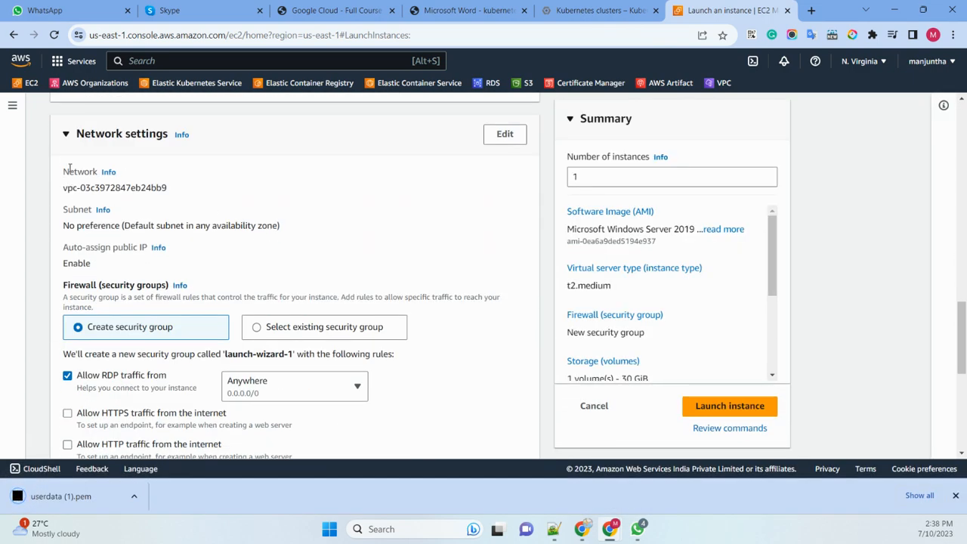
drag(65, 188, 201, 192)
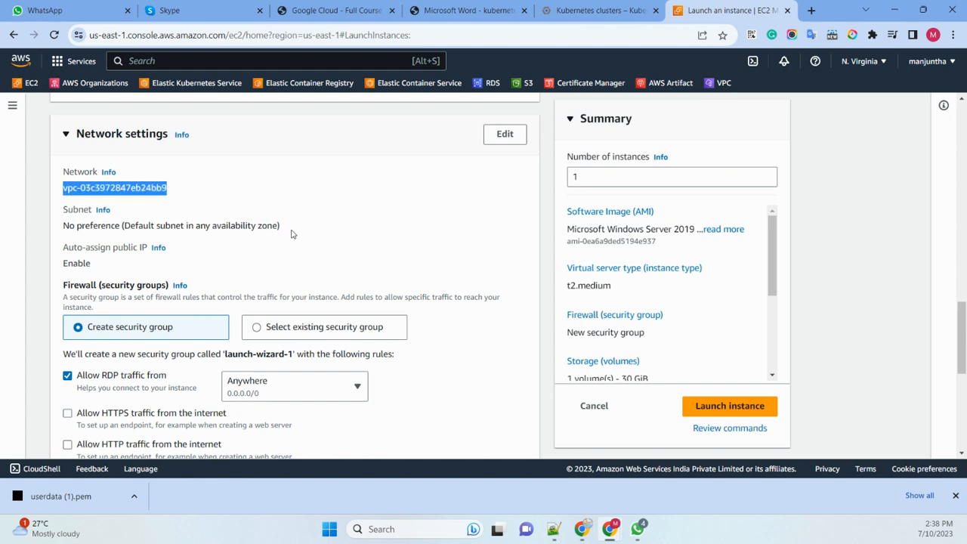
drag(295, 233, 89, 227)
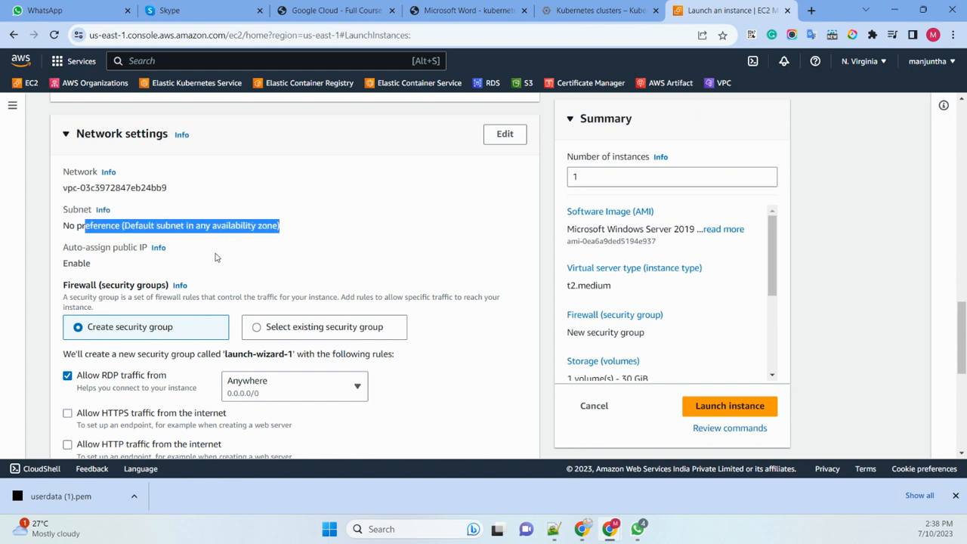
click(218, 258)
drag(104, 277, 62, 270)
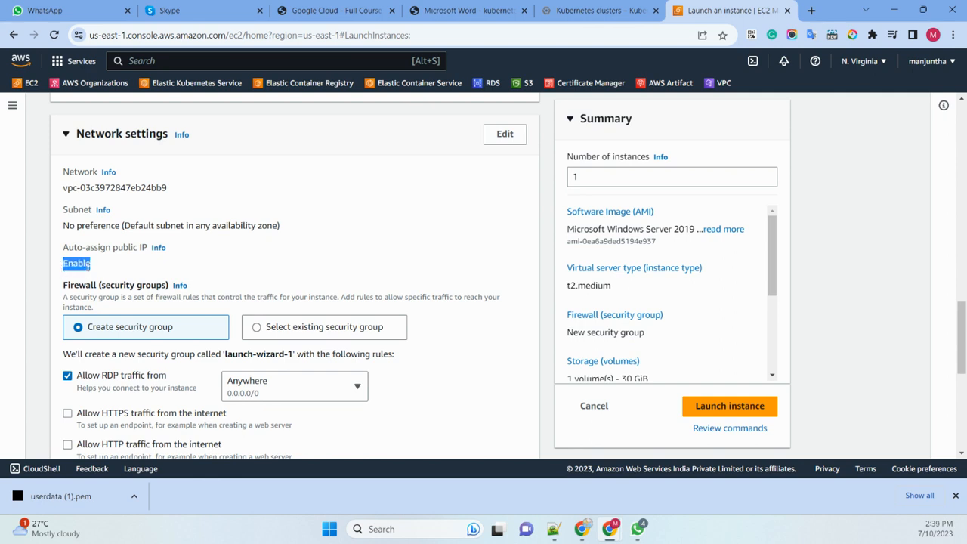
scroll(138, 268, down, 2)
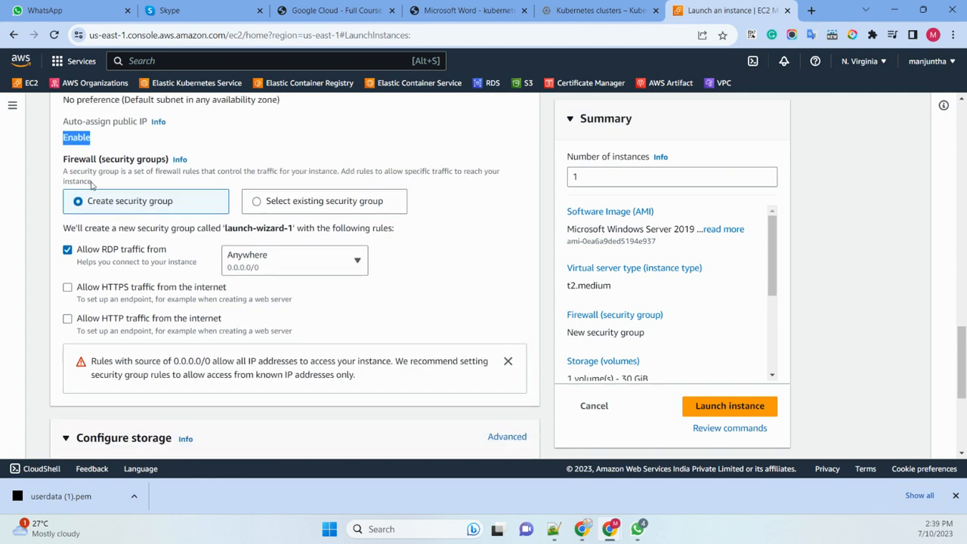
click(256, 201)
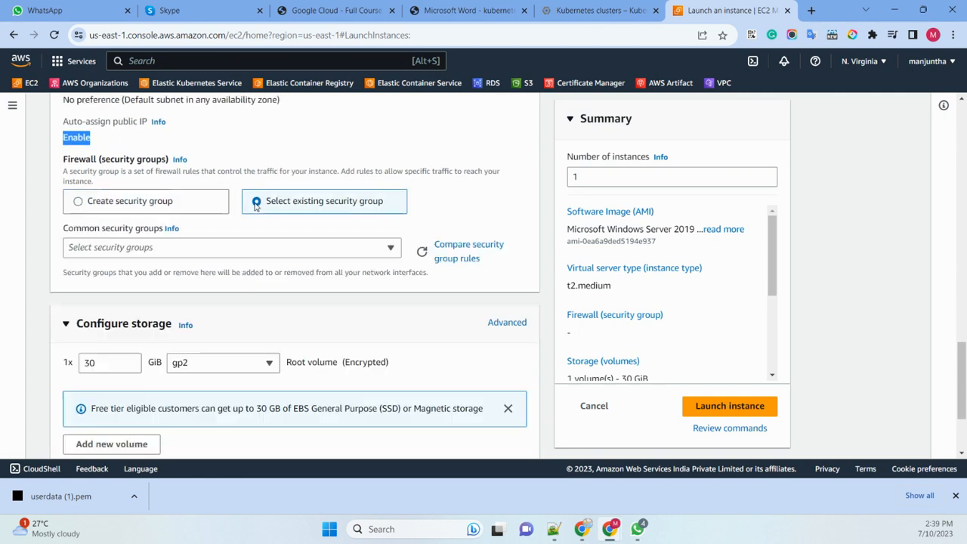
click(166, 252)
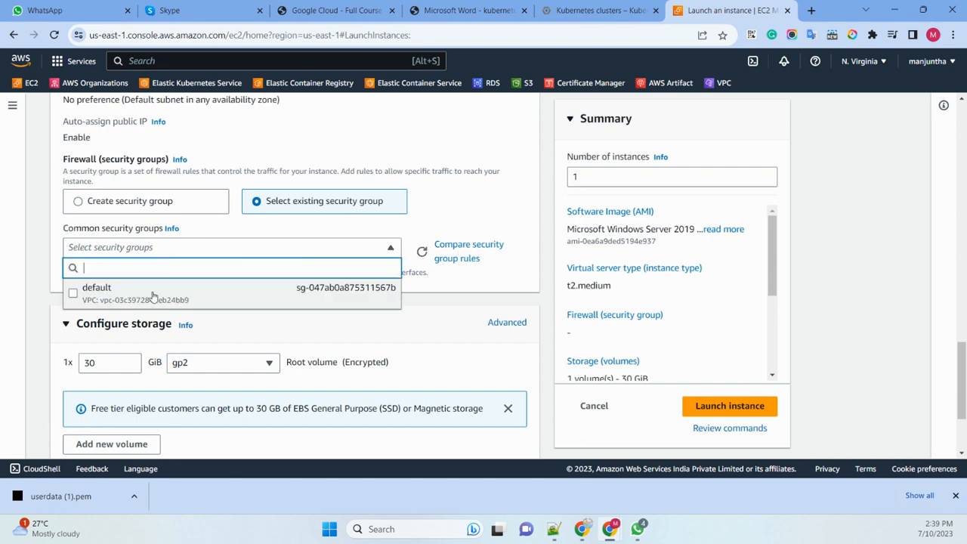
click(151, 290)
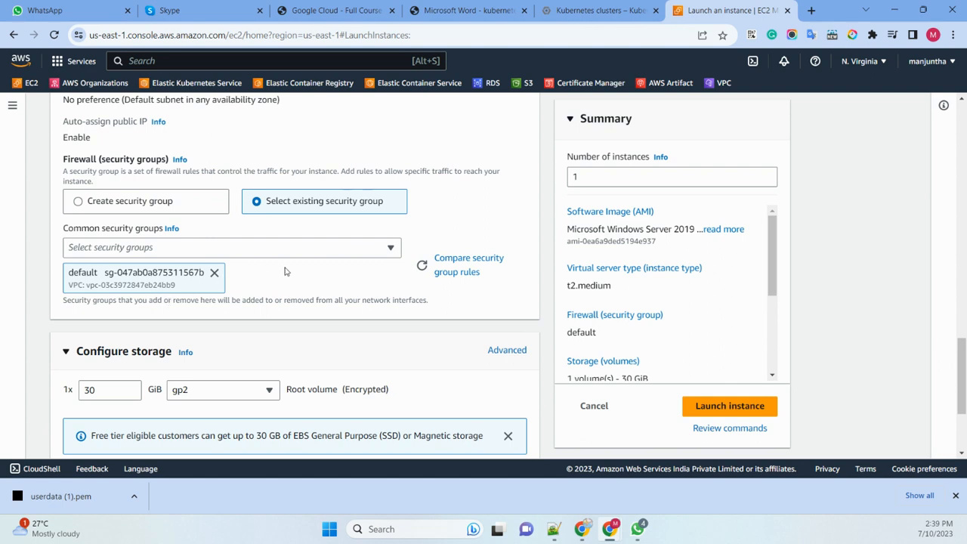
- Expand the instance's advanced details and consult the help information for the optional user data field
scroll(288, 272, down, 2)
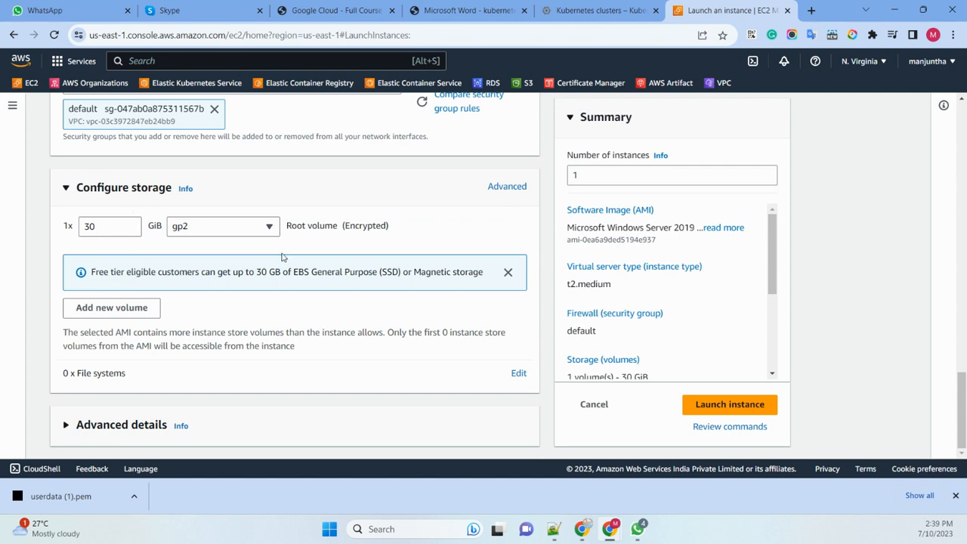
click(132, 432)
scroll(219, 269, down, 3)
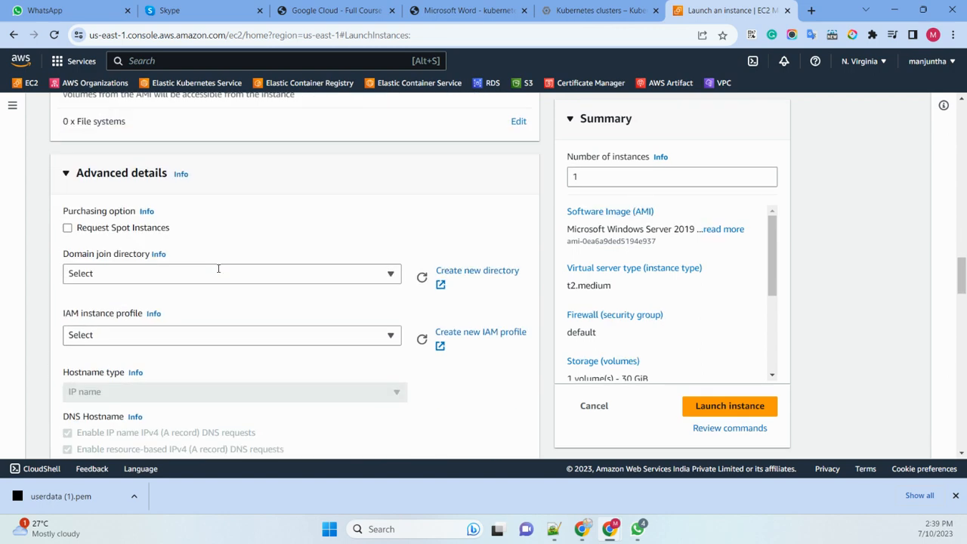
drag(963, 270, 959, 431)
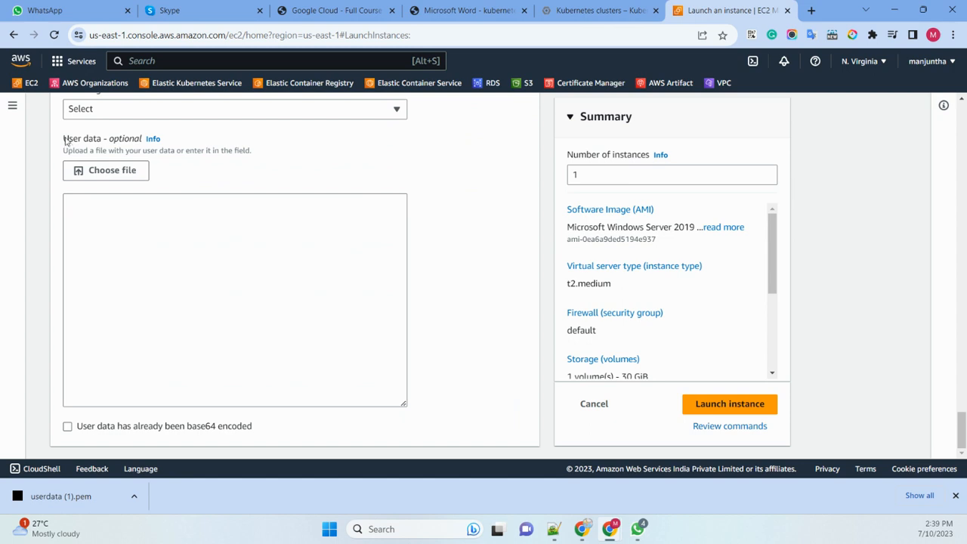
drag(65, 138, 136, 140)
click(326, 144)
click(153, 140)
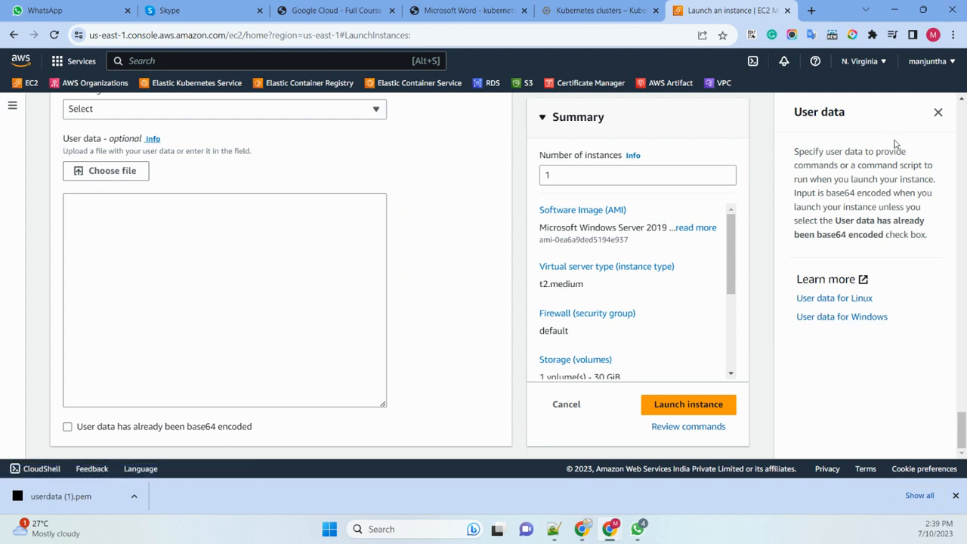
click(938, 112)
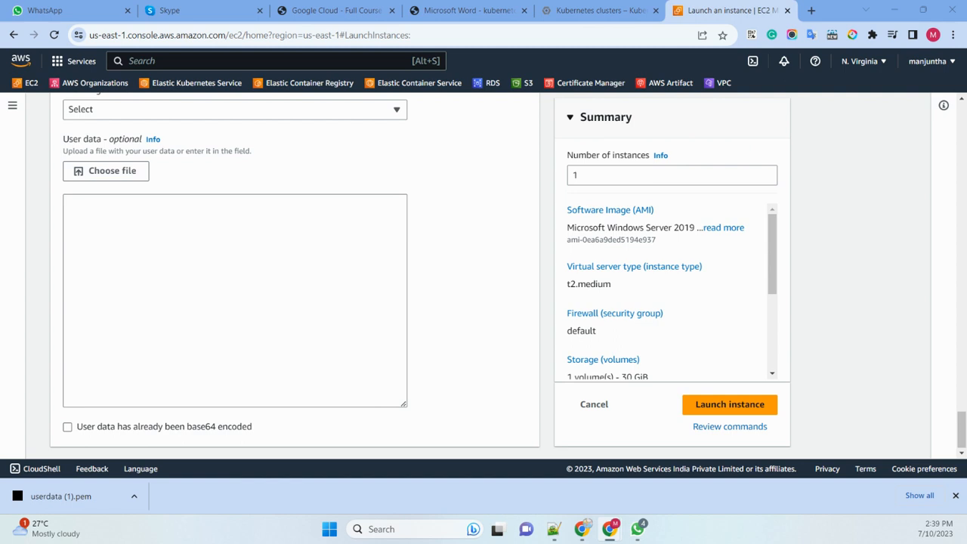
- Paste the copied PowerShell script that installs the IIS features and deploys ec2-windows.zip into the user data, and review it
click(100, 212)
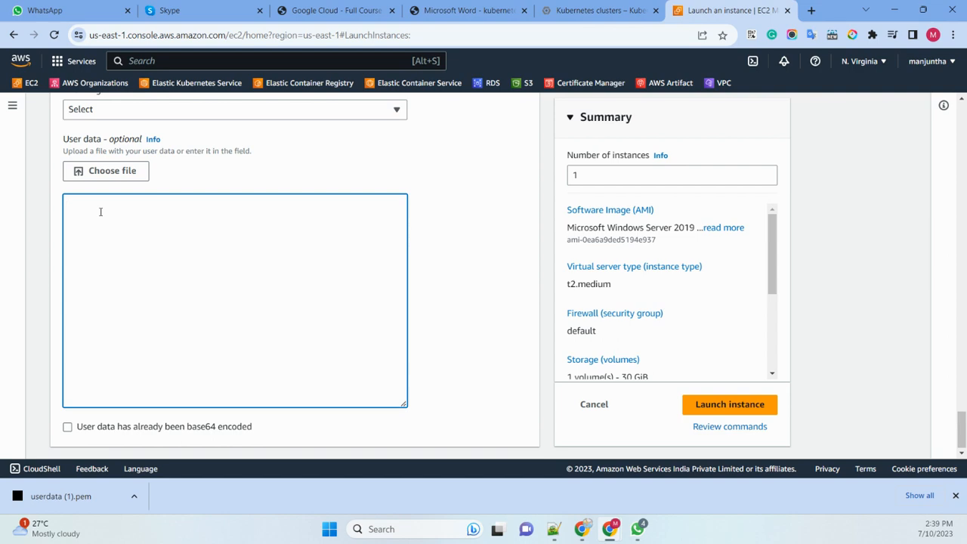
key(ctrl+v)
scroll(149, 288, up, 10)
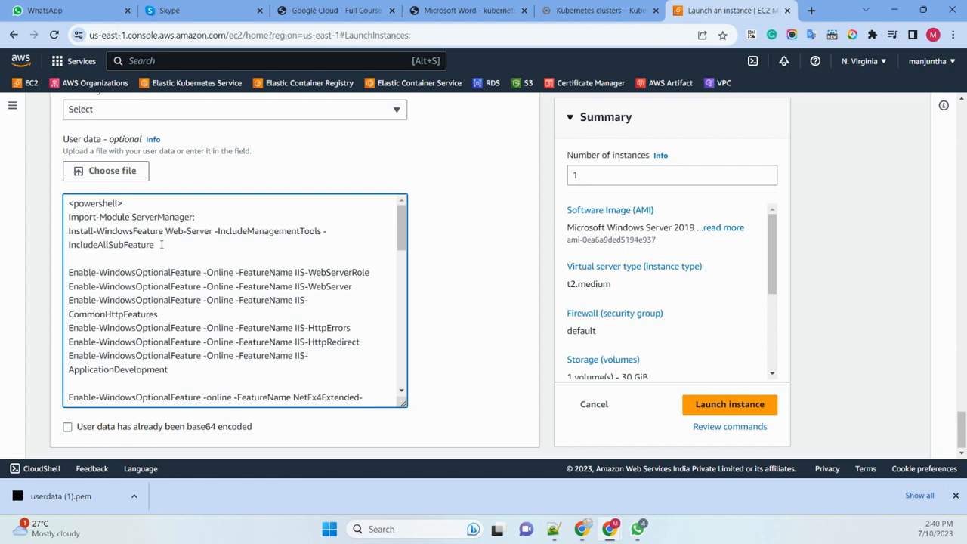
scroll(313, 287, down, 3)
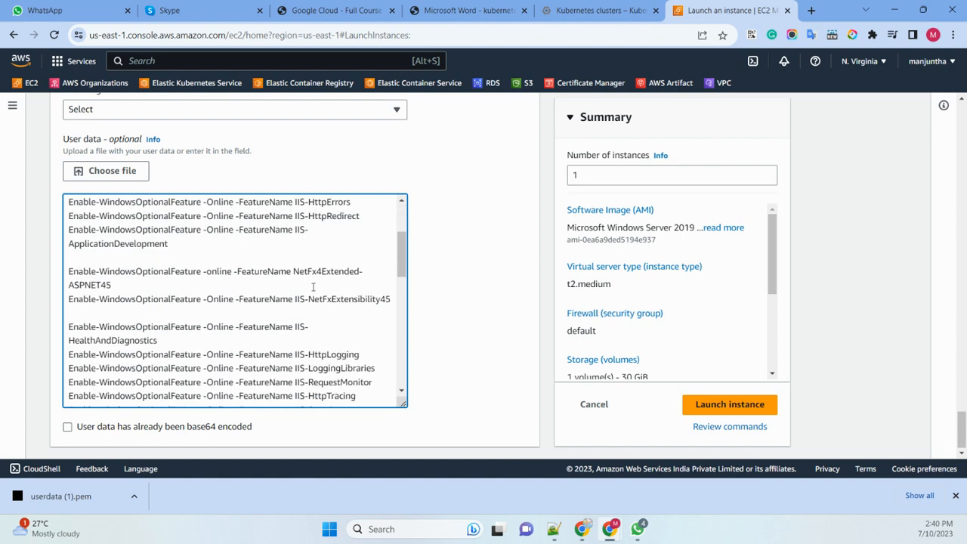
scroll(249, 237, down, 6)
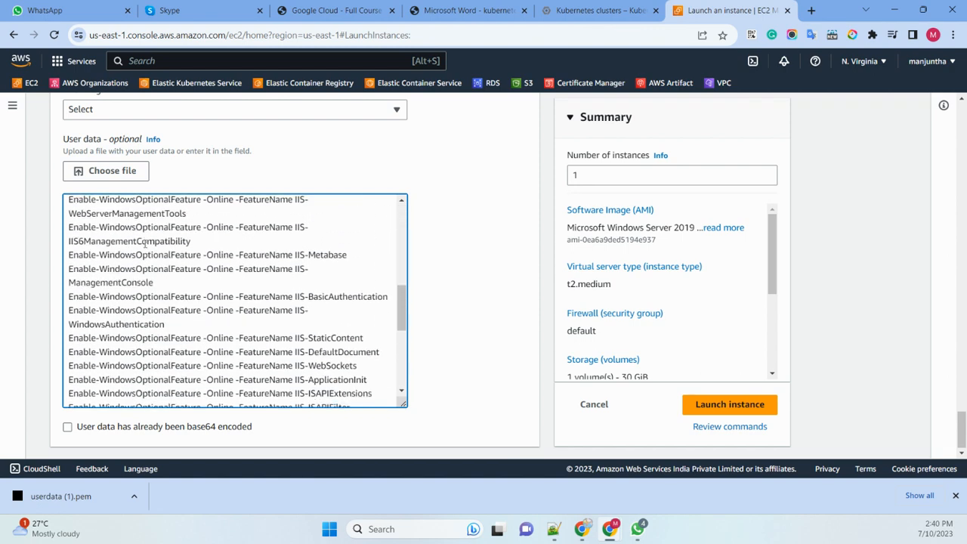
scroll(203, 322, down, 5)
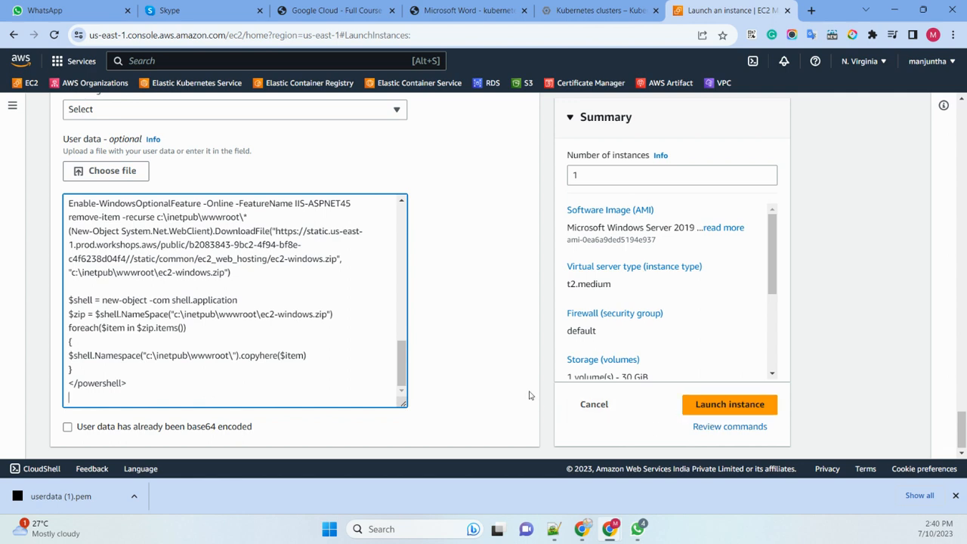
- Launch the configured Windows-userdata instance and go to the list of all instances
click(730, 405)
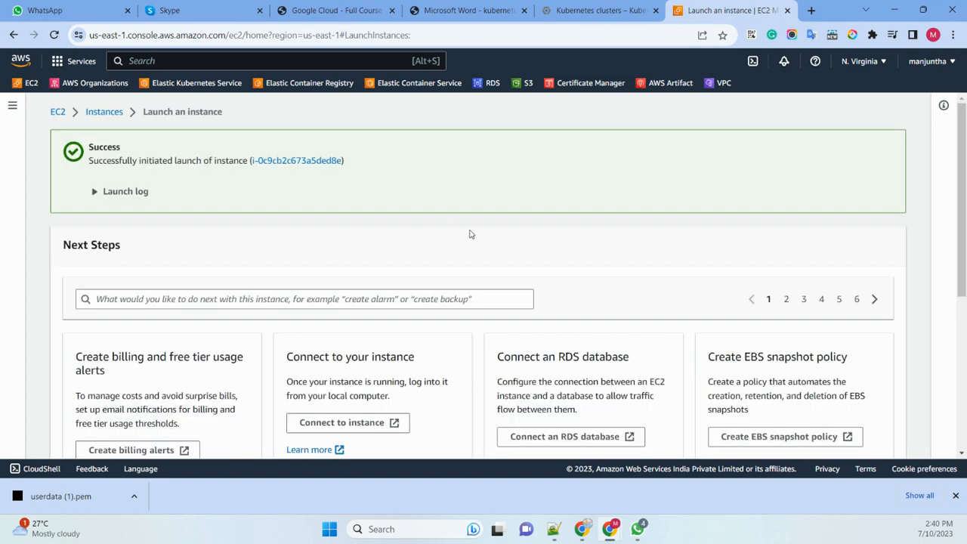
scroll(470, 233, down, 3)
scroll(470, 234, down, 1)
click(831, 447)
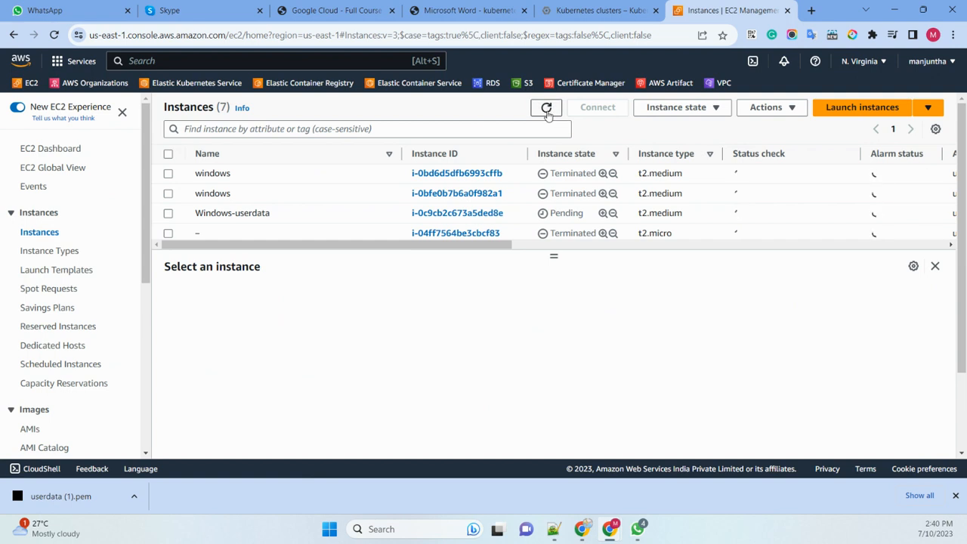
- Check the new instance's state by refreshing the list, trying a running-instances filter, and sorting by instance state
click(546, 108)
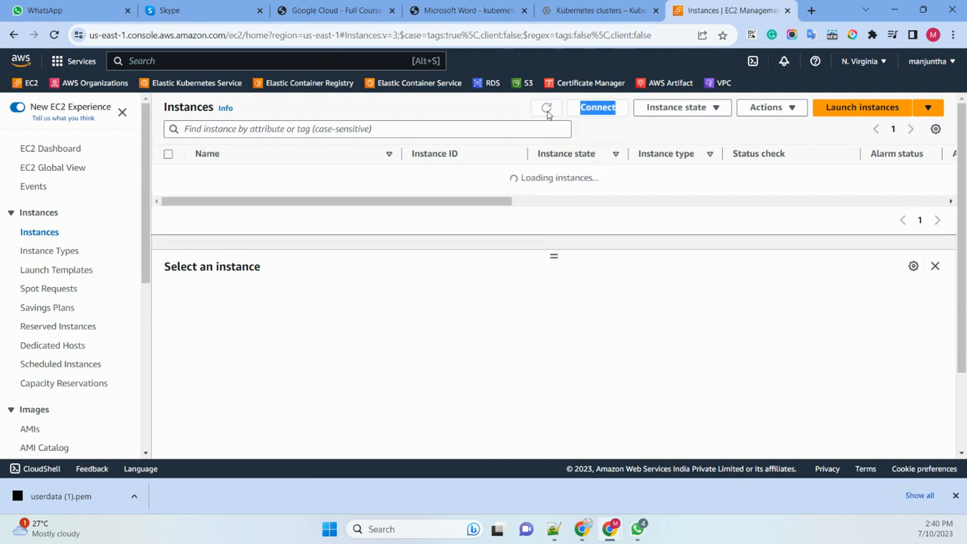
click(270, 129)
text(ru)
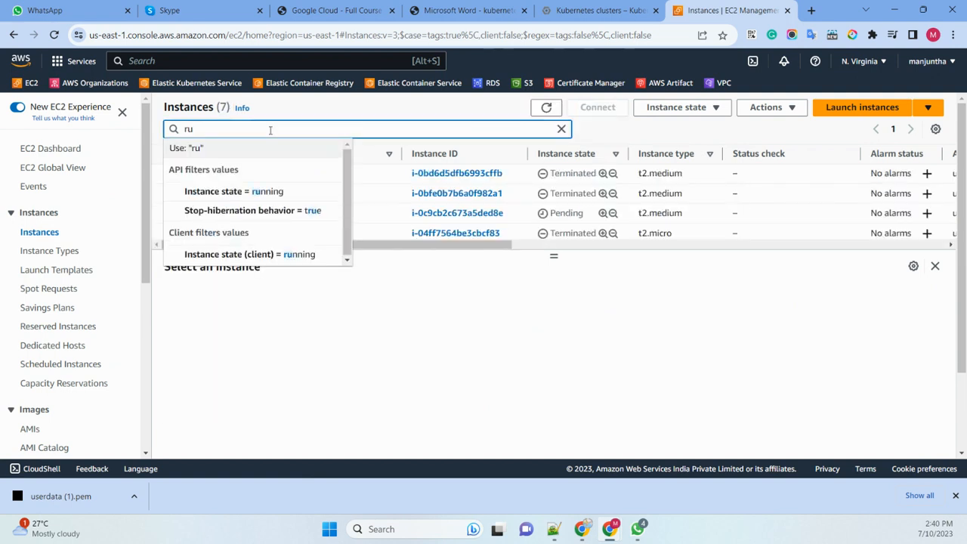
click(244, 194)
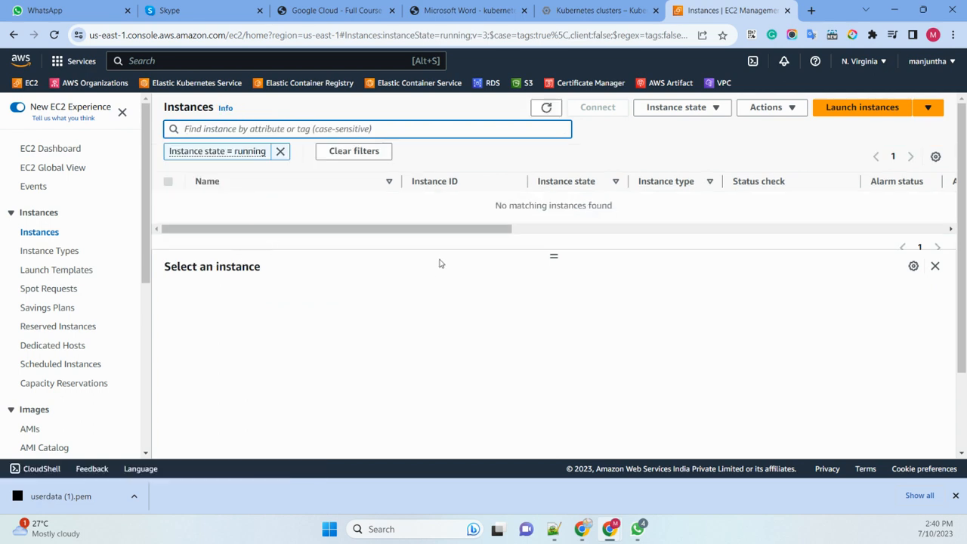
click(369, 152)
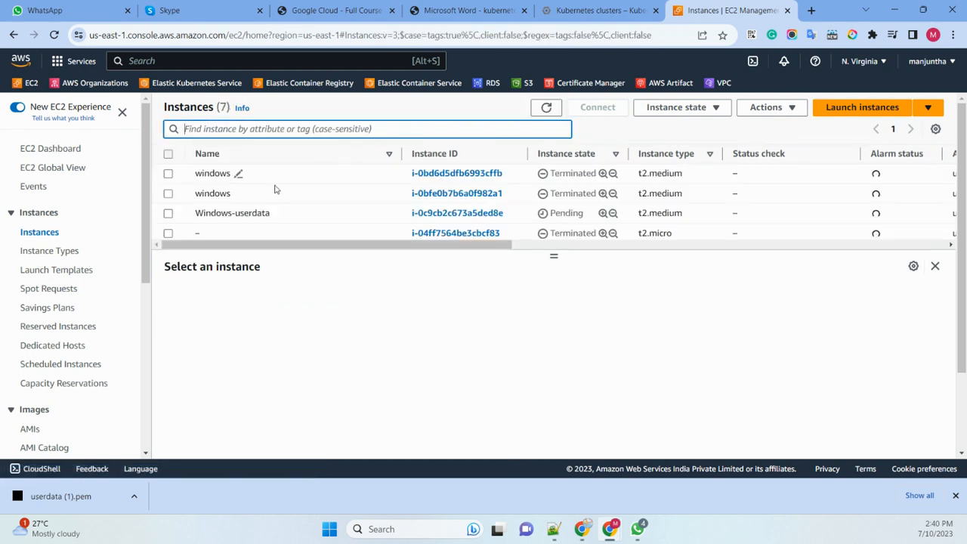
click(565, 153)
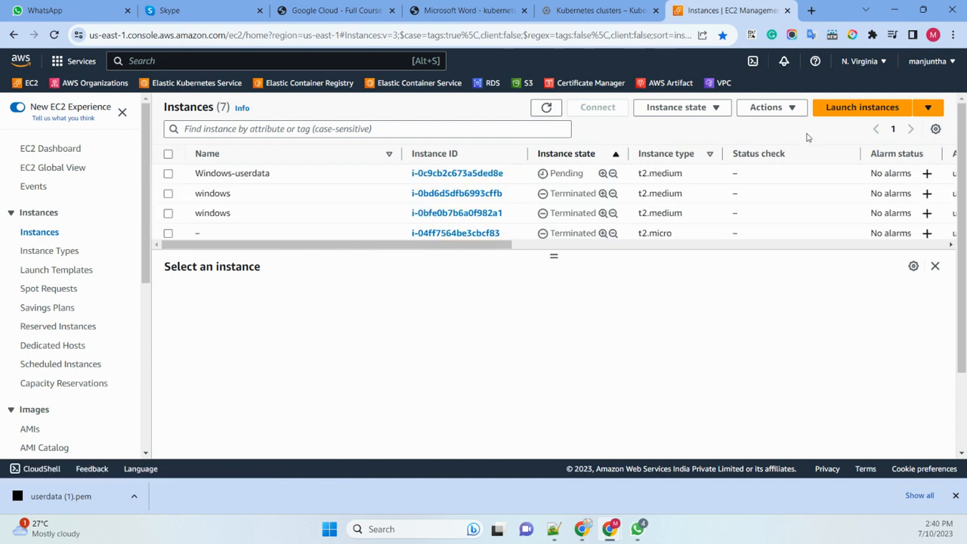
- Start launching another EC2 instance and name it linux-userdata
click(860, 110)
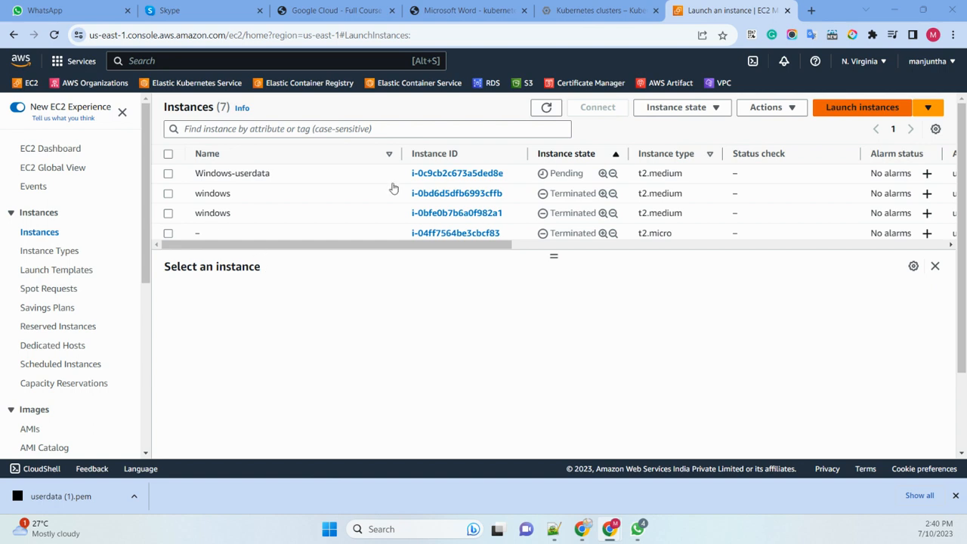
click(871, 110)
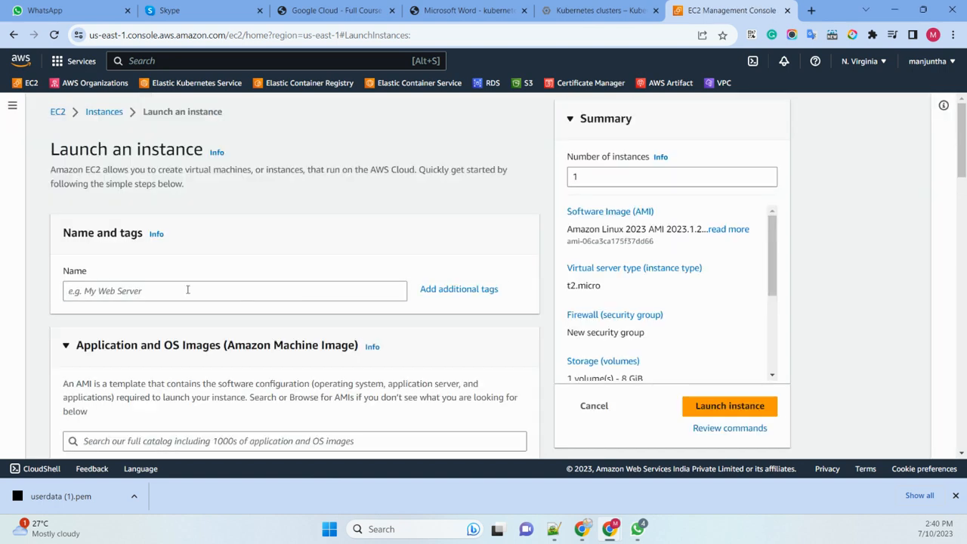
click(188, 289)
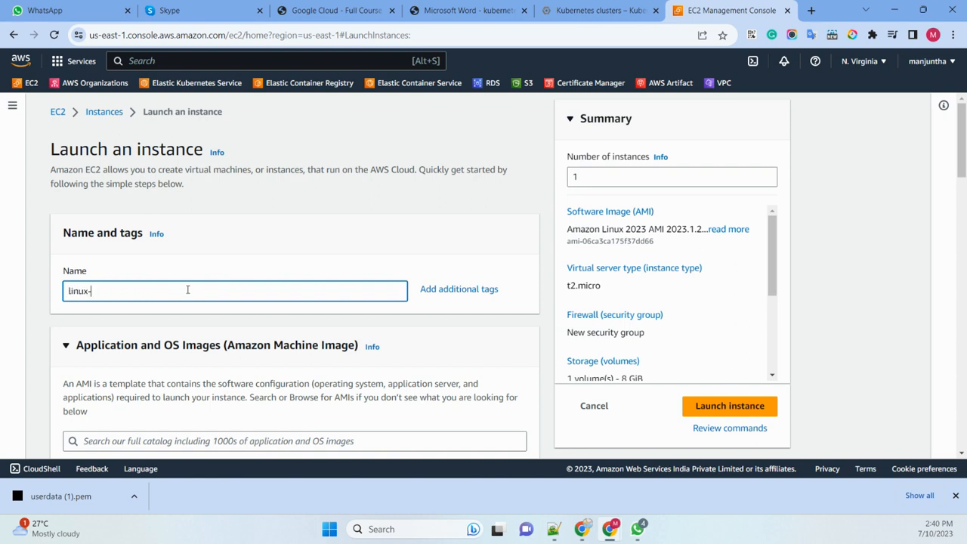
text(userdata)
- Keep the Amazon Linux 2023 AMI and t2.micro instance type, and select the existing userdata key pair for login
scroll(289, 201, down, 4)
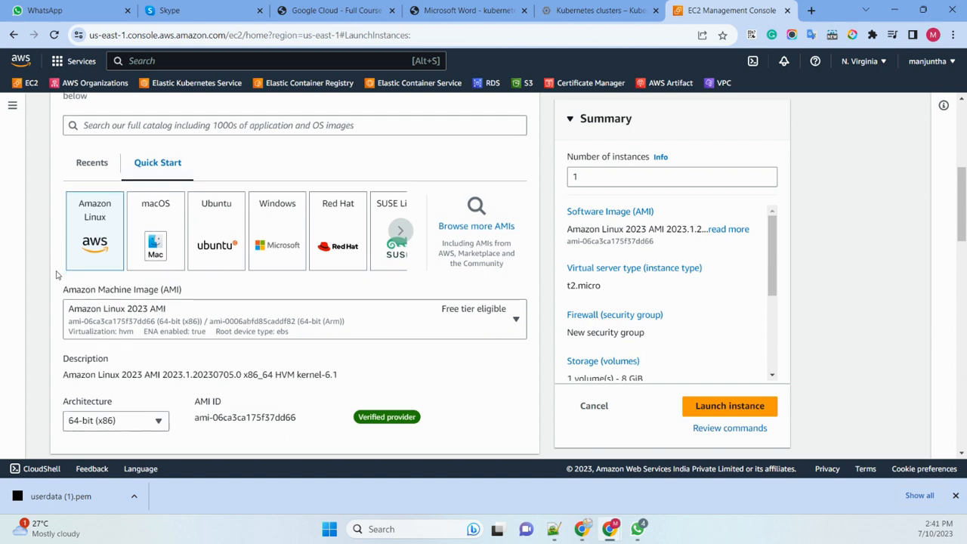
scroll(127, 120, down, 2)
scroll(181, 187, down, 2)
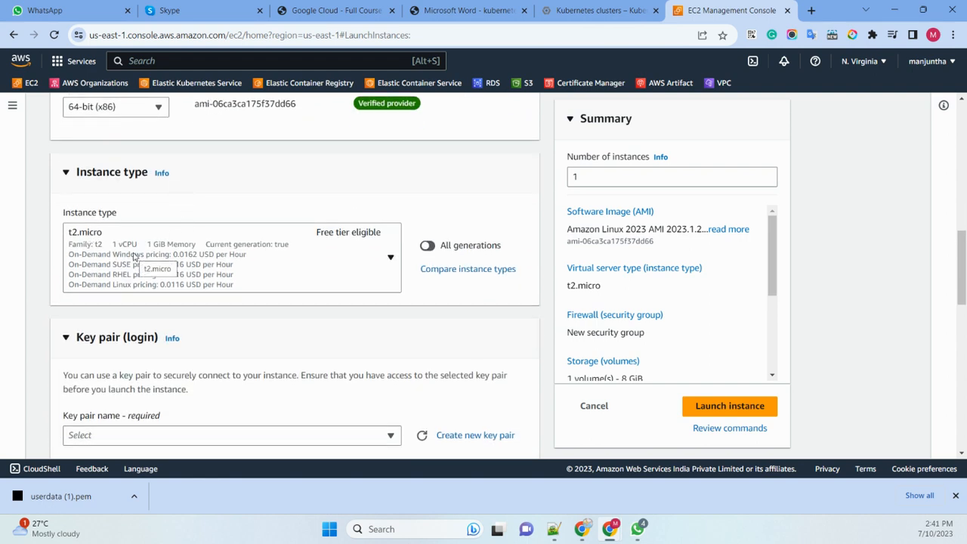
scroll(128, 261, down, 3)
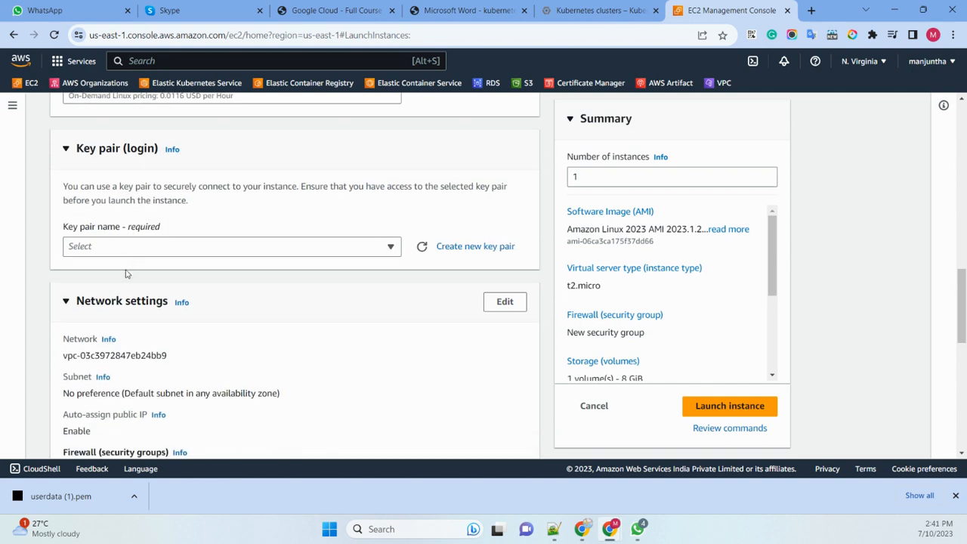
click(148, 247)
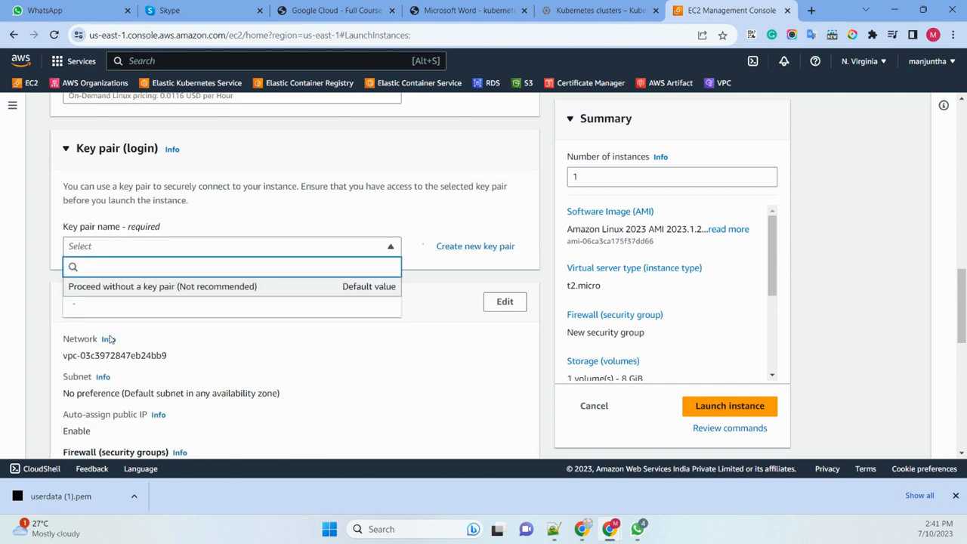
click(154, 319)
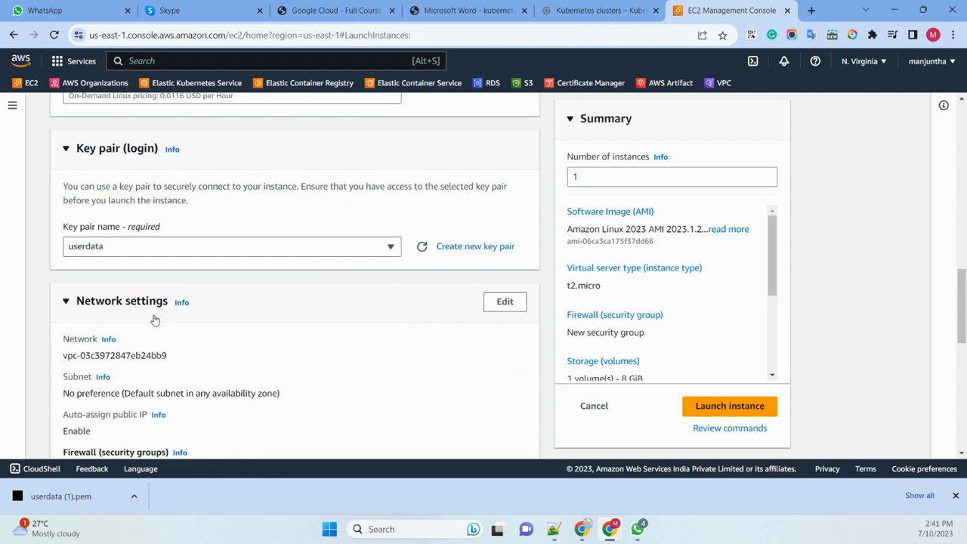
- Assign the existing default security group to the Linux instance instead of creating a new one
scroll(229, 268, down, 1)
scroll(229, 267, down, 3)
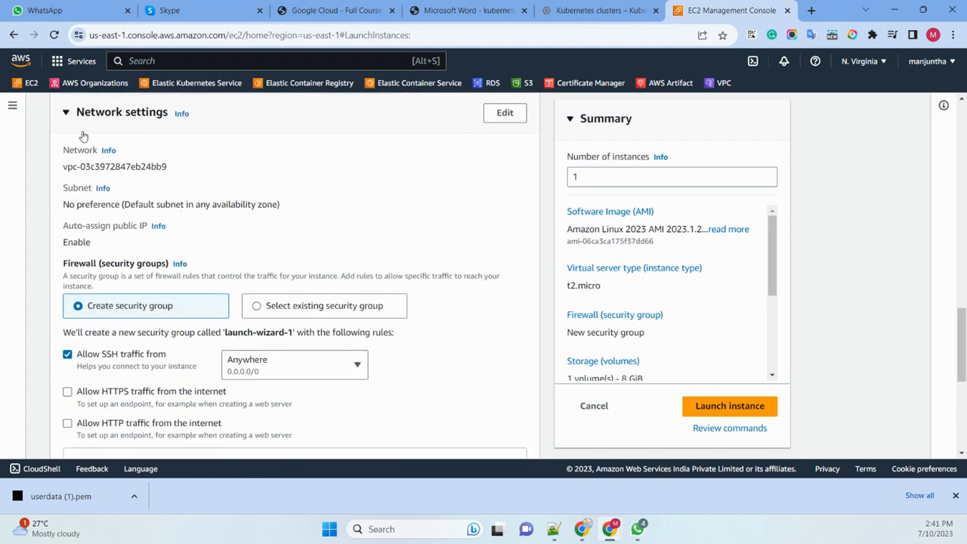
scroll(219, 244, down, 3)
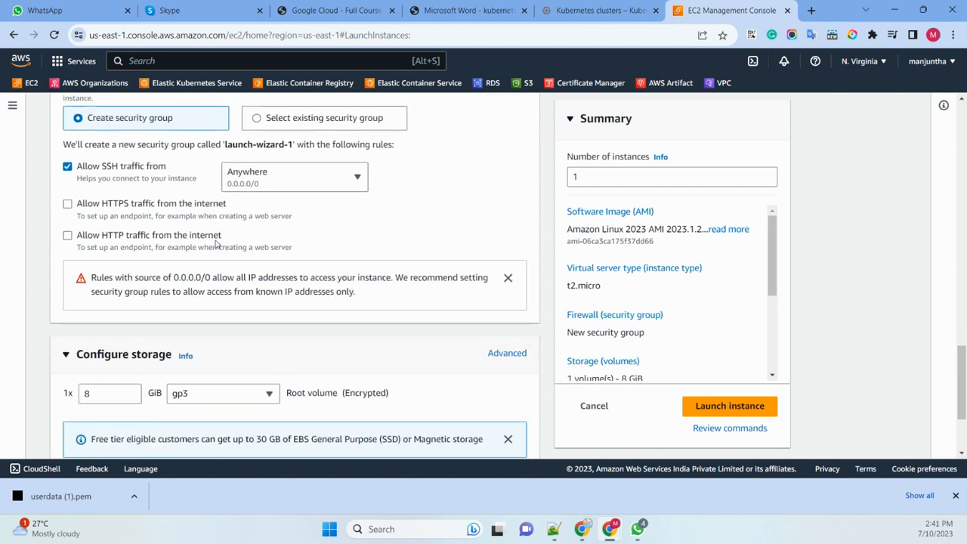
scroll(157, 259, up, 2)
click(257, 243)
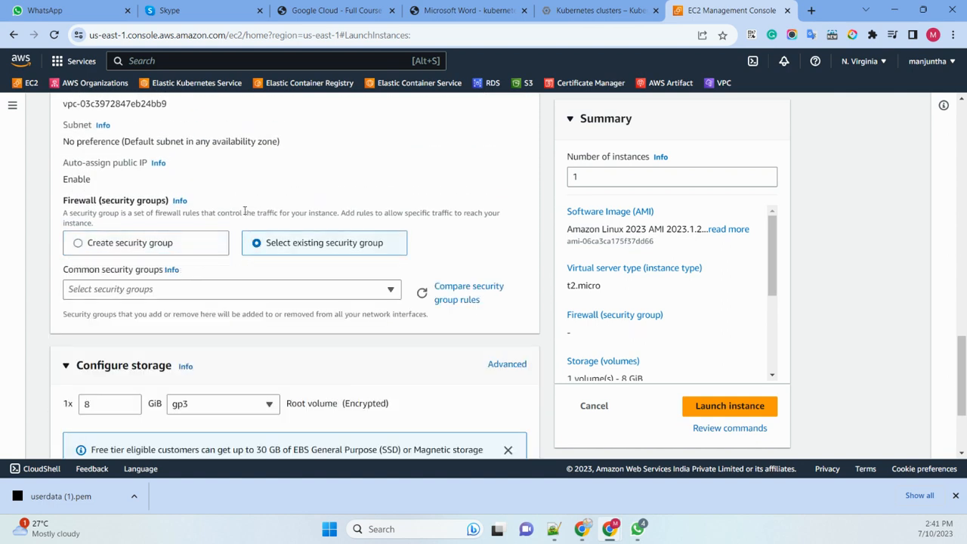
scroll(216, 196, down, 1)
click(190, 144)
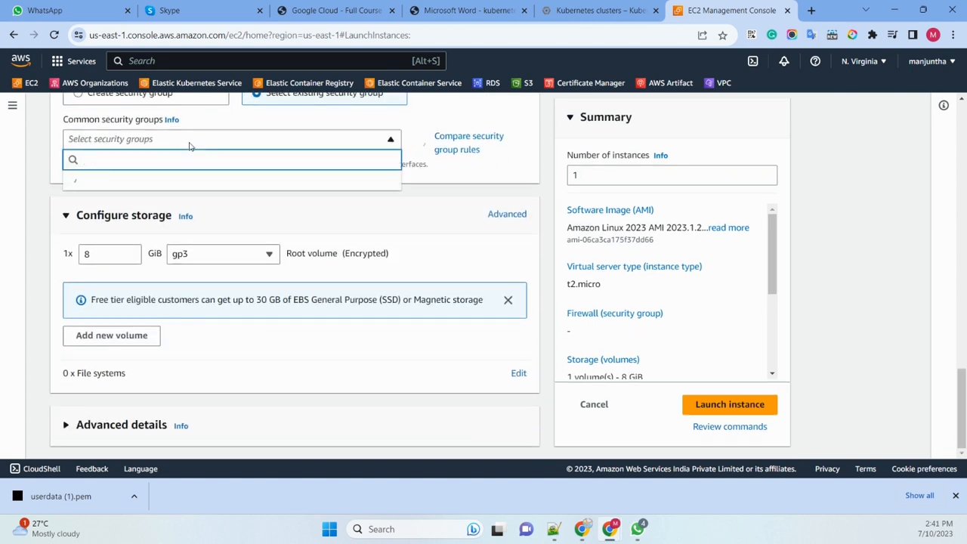
click(136, 186)
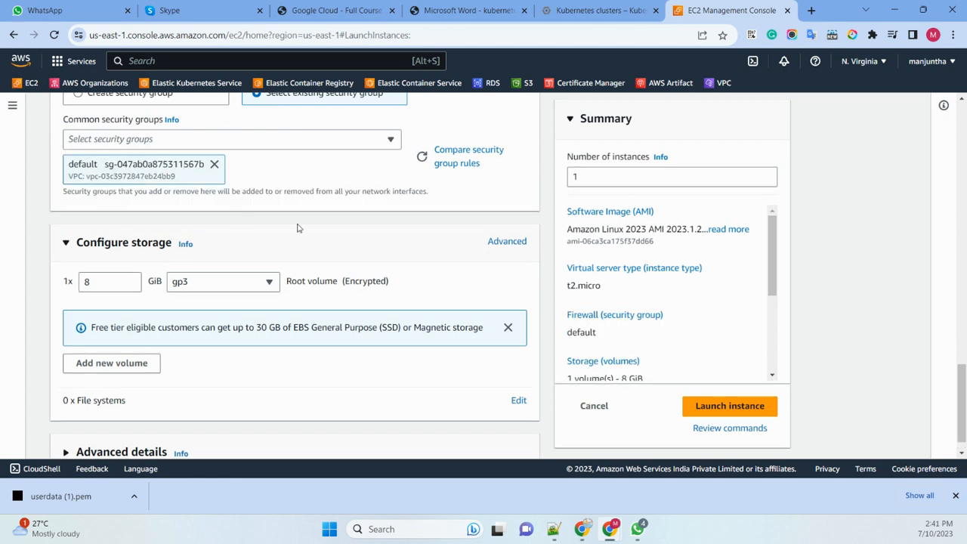
- Keep the 8 GiB gp3 root volume and set the metadata version to V2 only (token required) in the advanced details
scroll(323, 231, down, 1)
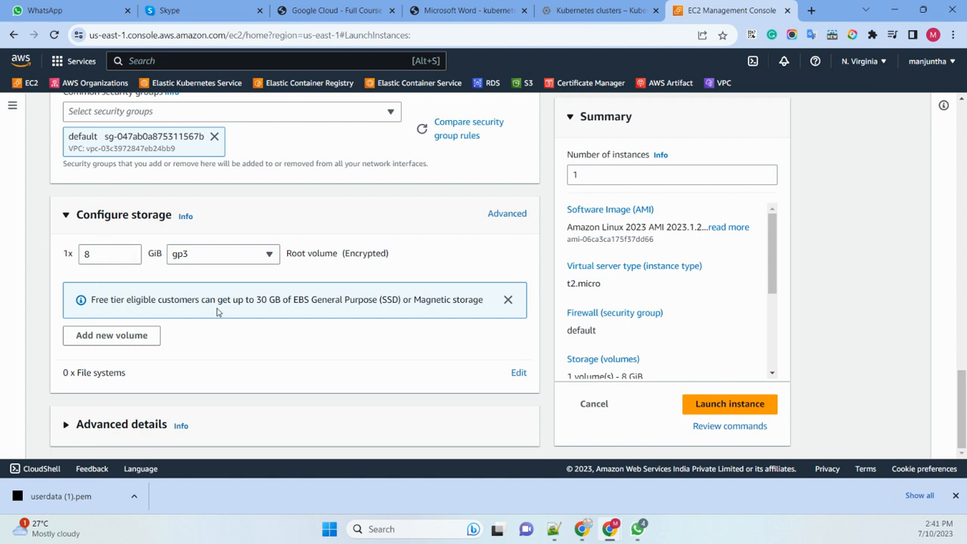
scroll(252, 289, down, 1)
scroll(252, 289, down, 15)
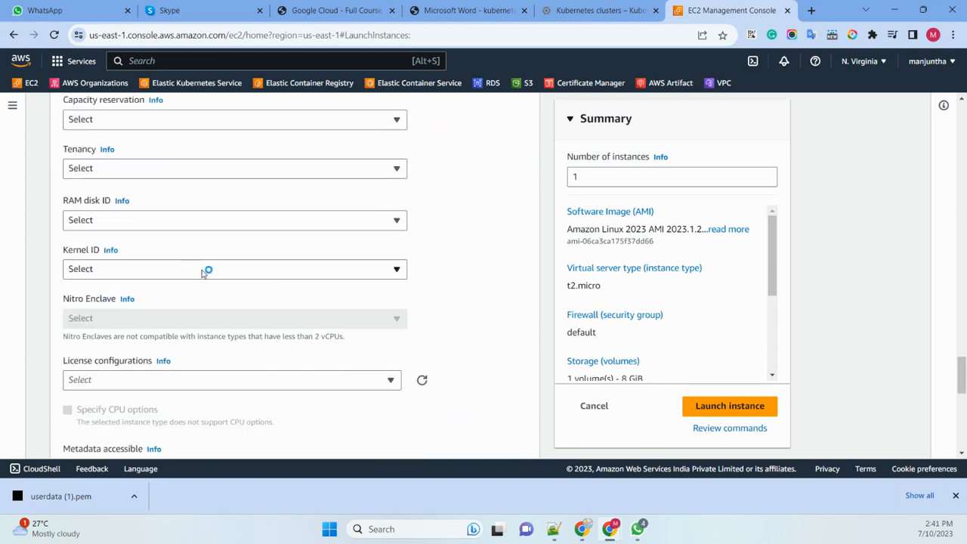
scroll(198, 264, down, 5)
scroll(161, 244, down, 5)
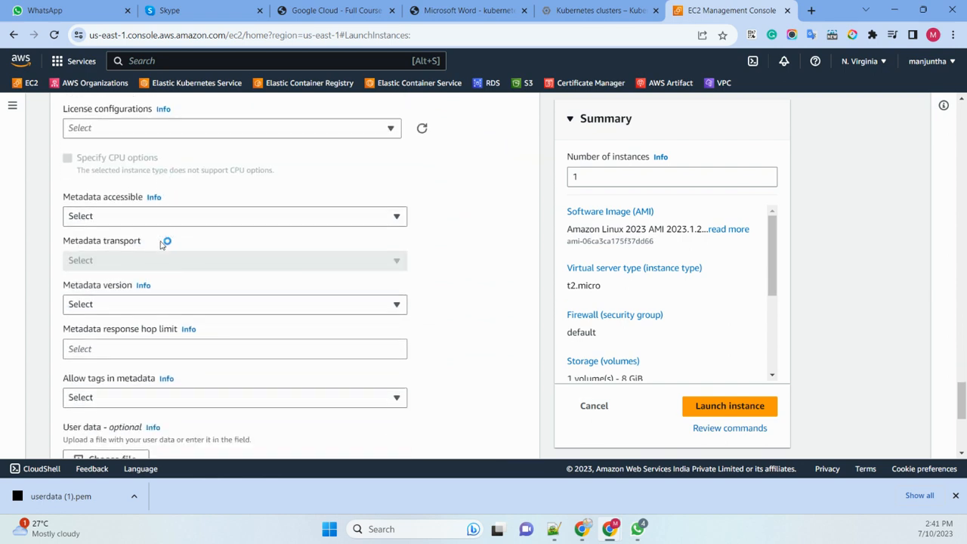
click(132, 180)
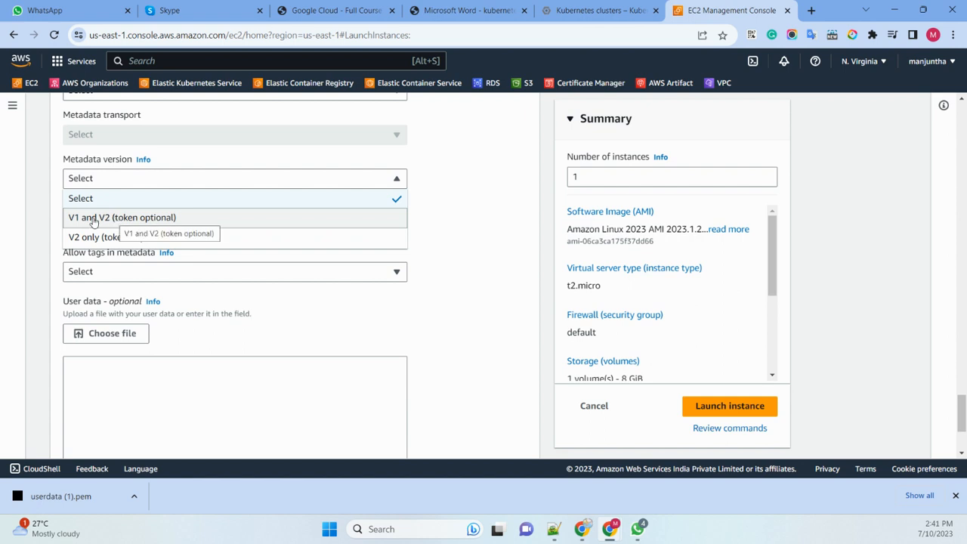
click(233, 237)
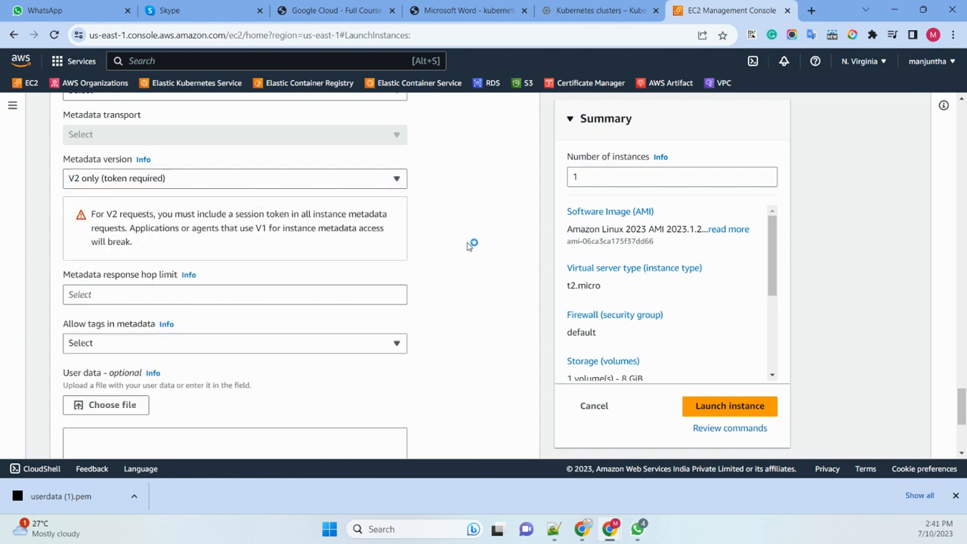
- Paste the copied shell script that installs a LAMP stack and deploys immersion-day-app-php7.zip into the user data
scroll(162, 244, down, 3)
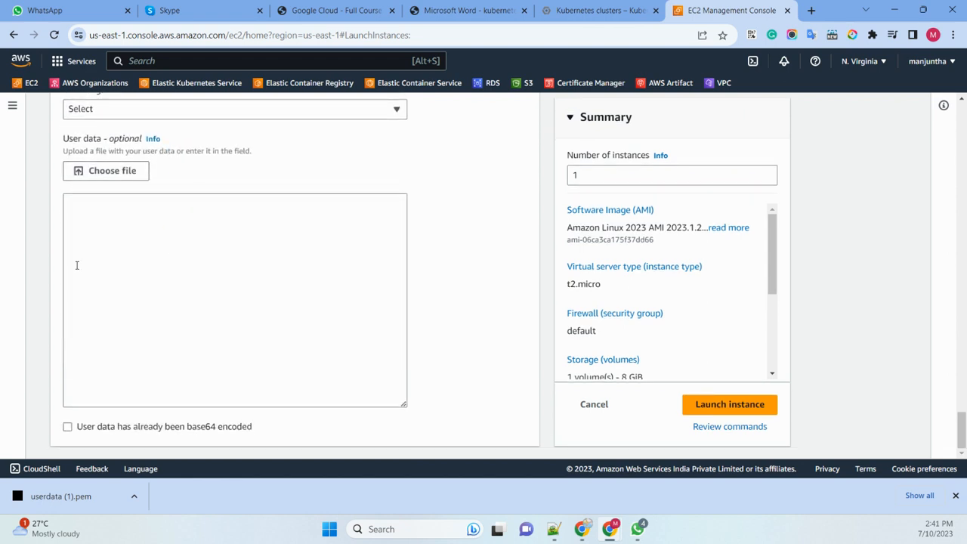
key(alt+Tab)
click(109, 227)
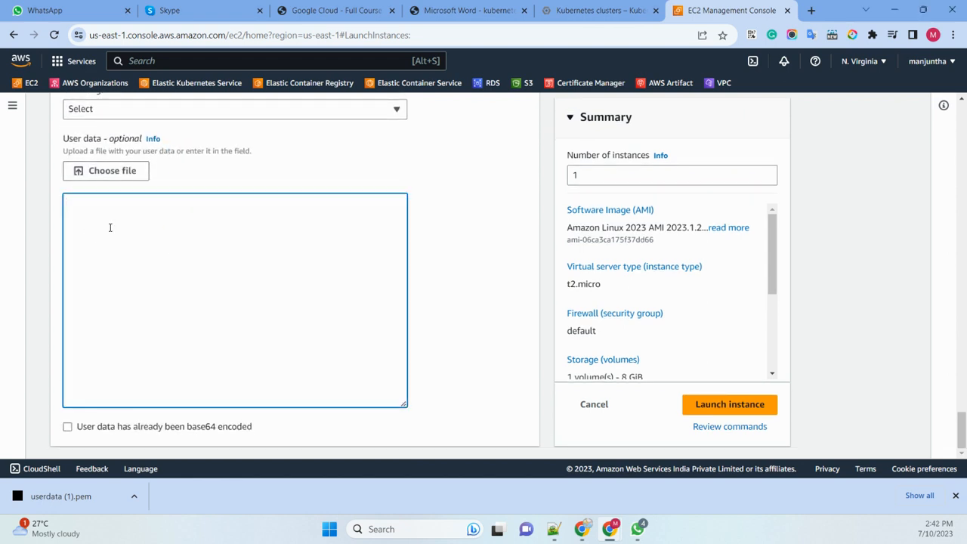
key(ctrl+v)
scroll(230, 278, up, 5)
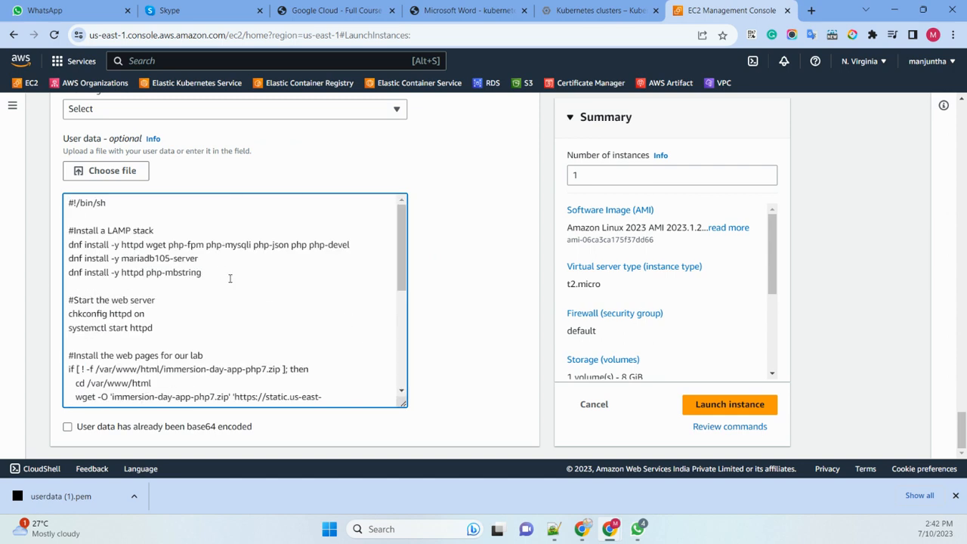
- Review the user data script's sections for the LAMP packages, web server start, lab web pages and AWS SDK for PHP
drag(170, 232, 67, 235)
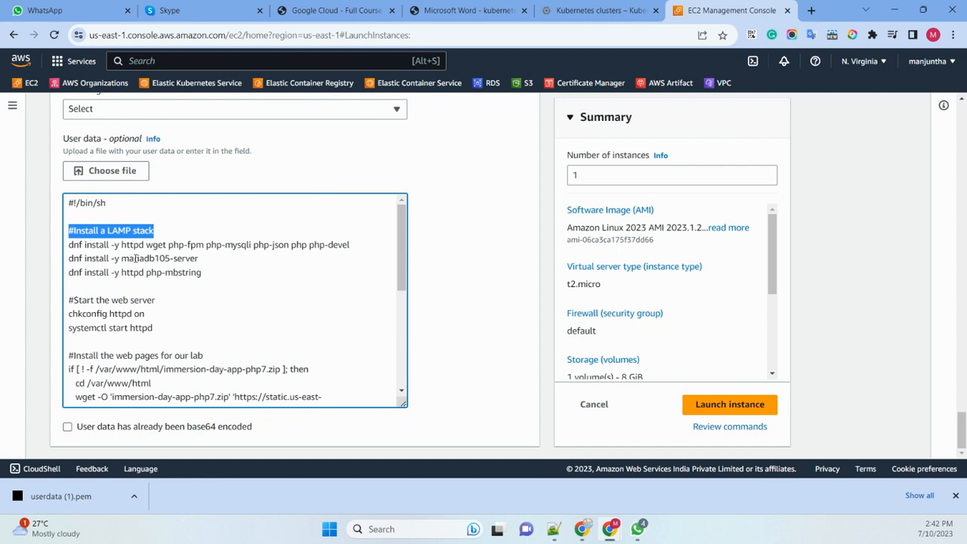
click(201, 305)
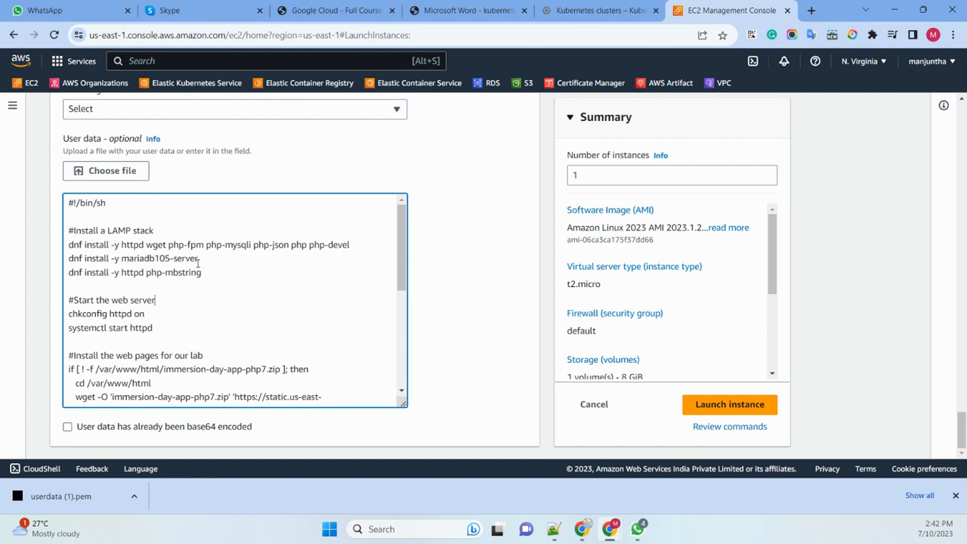
shift+click(65, 261)
drag(216, 278, 73, 276)
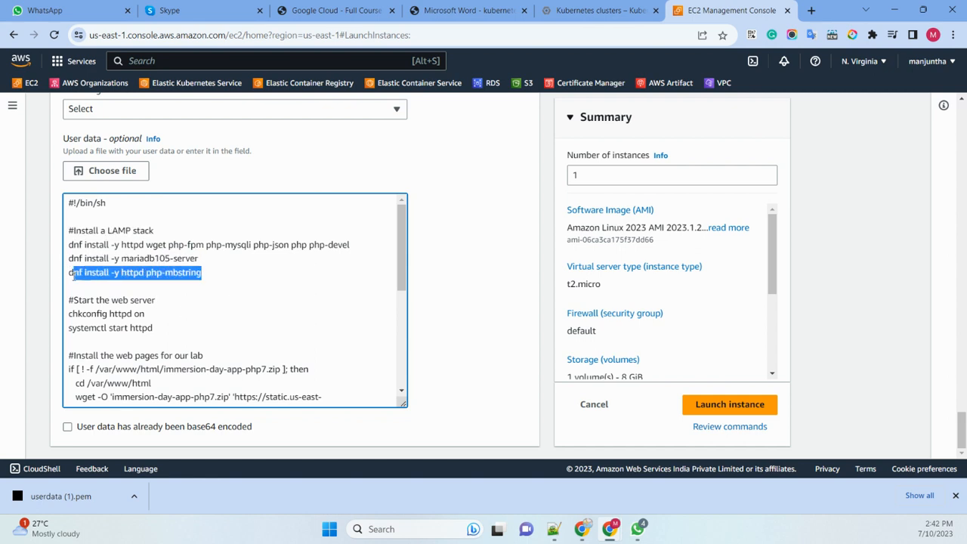
scroll(205, 301, down, 1)
drag(154, 265, 58, 266)
scroll(195, 247, down, 3)
scroll(195, 247, up, 3)
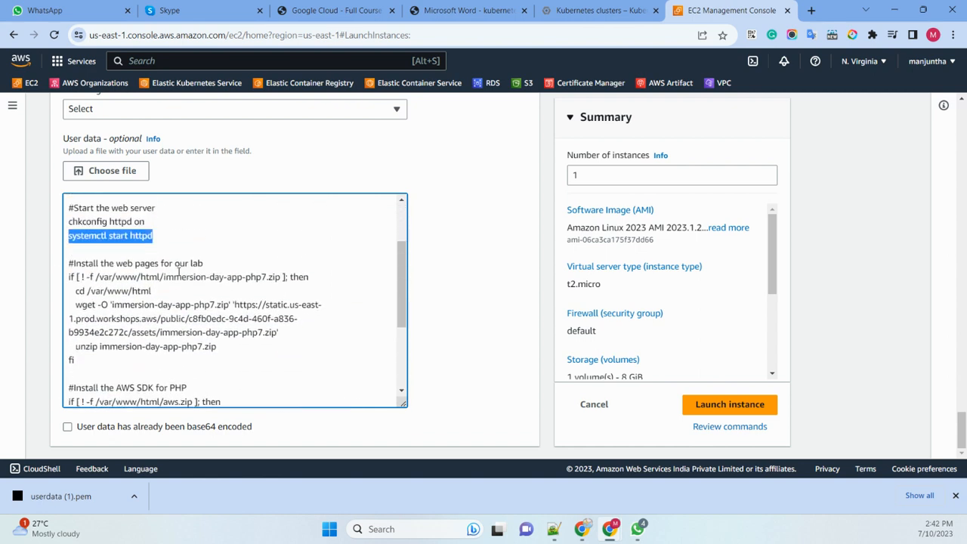
drag(224, 375, 72, 293)
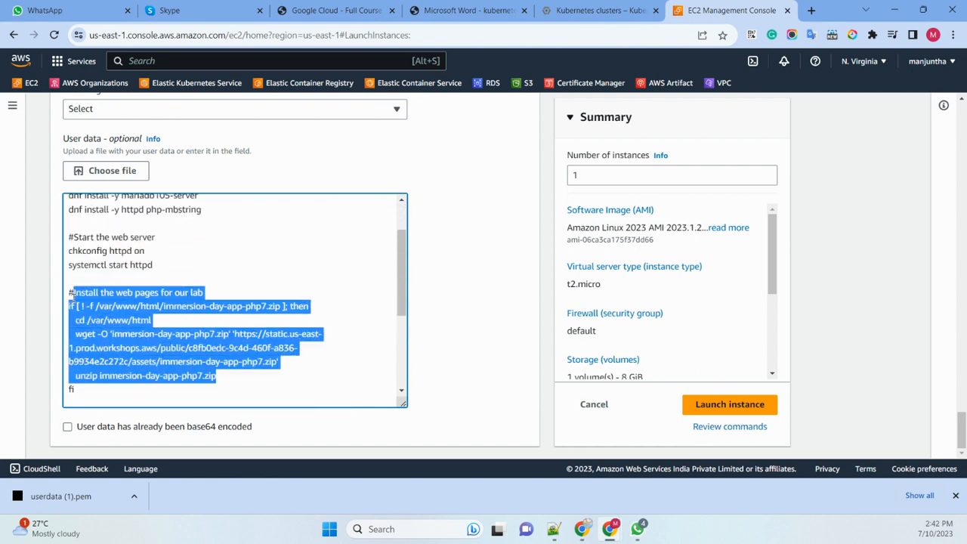
scroll(269, 263, down, 2)
click(282, 282)
scroll(196, 265, down, 1)
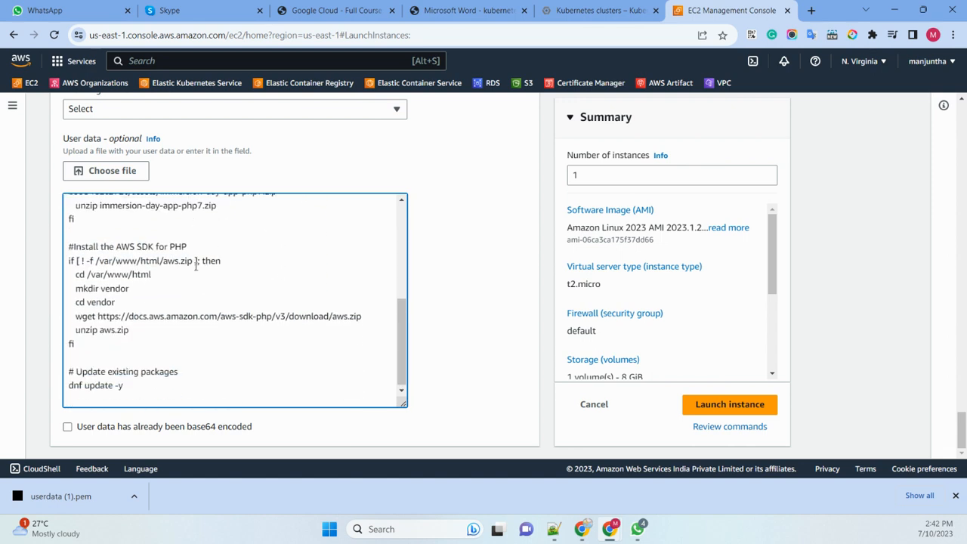
drag(211, 244, 75, 244)
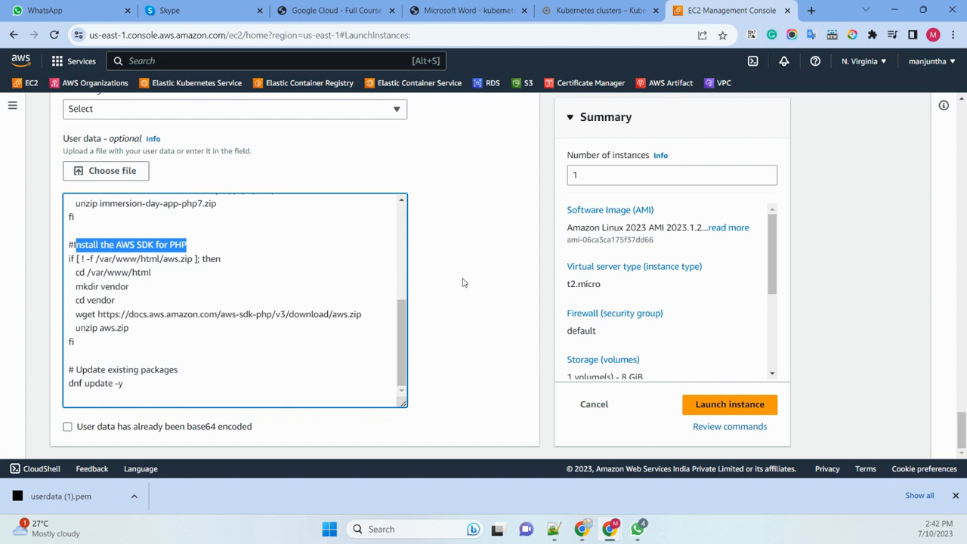
- Launch the Linux instance and open the list of all instances
click(723, 405)
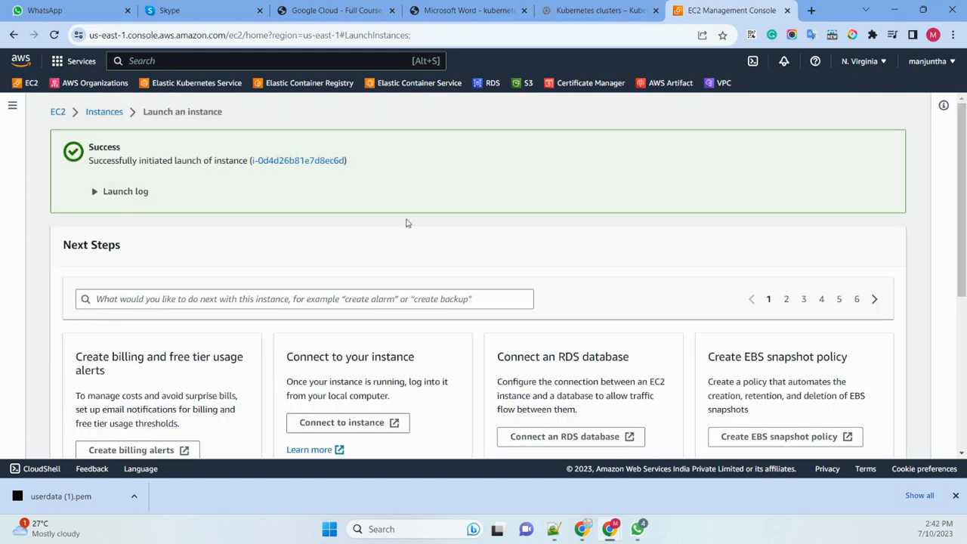
scroll(416, 242, down, 4)
click(853, 448)
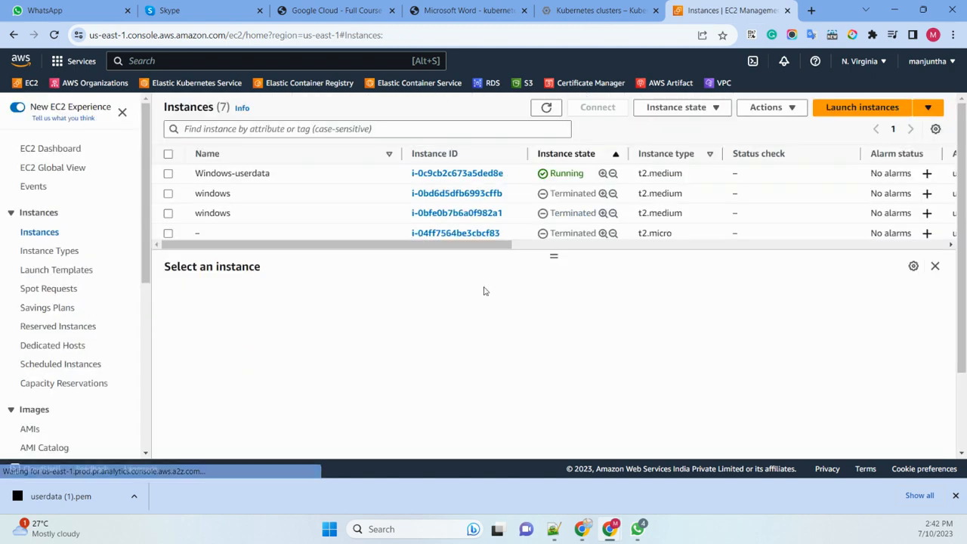
- Refresh the instances list and filter it by Instance state = running
click(546, 107)
click(286, 130)
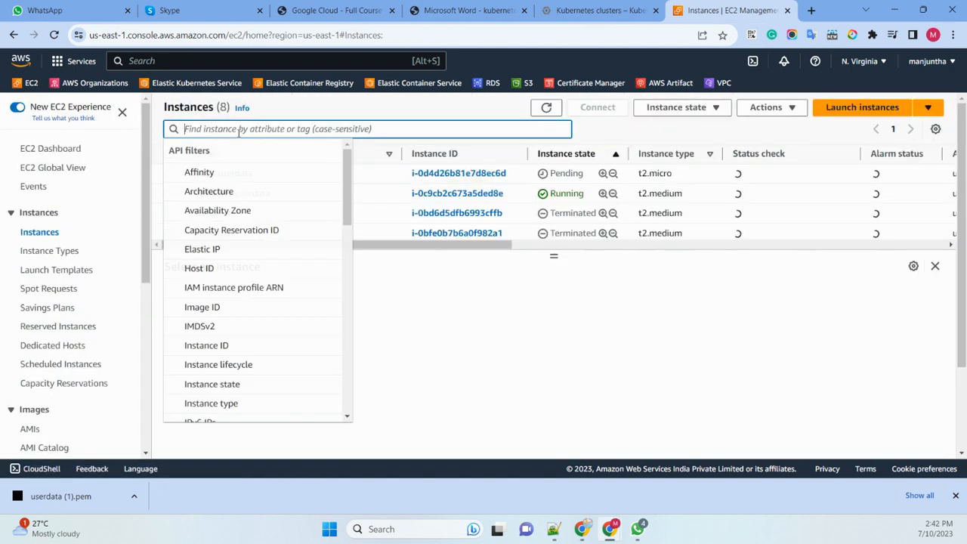
text(ru)
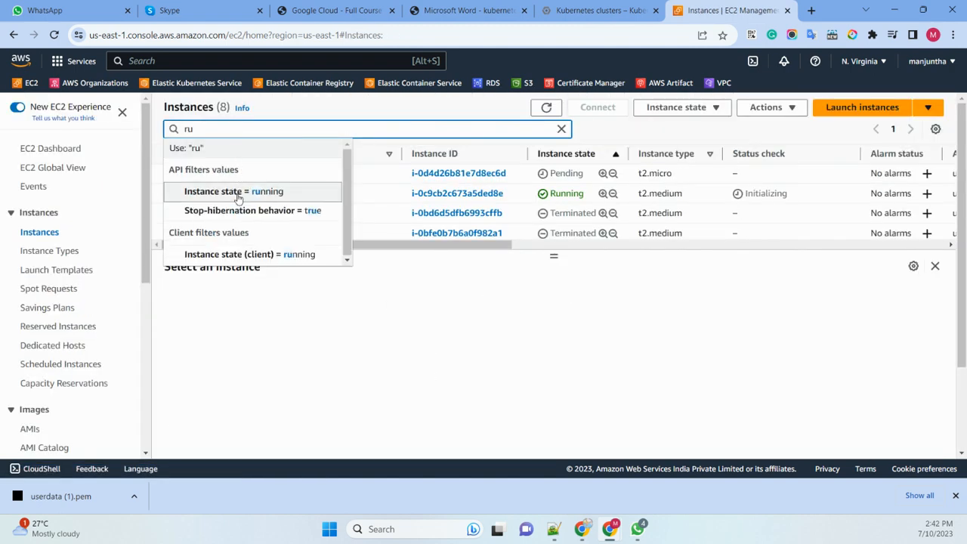
click(236, 191)
double_click(548, 108)
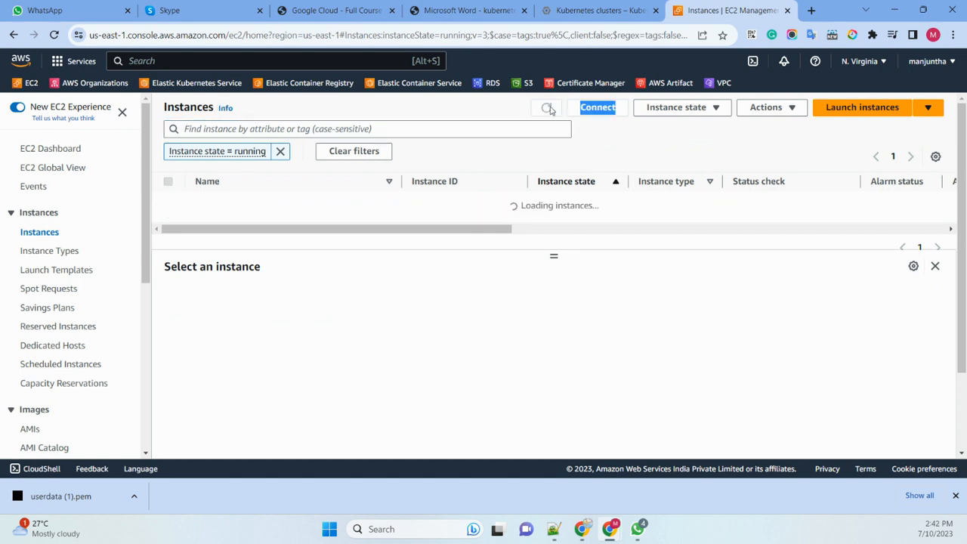
click(550, 110)
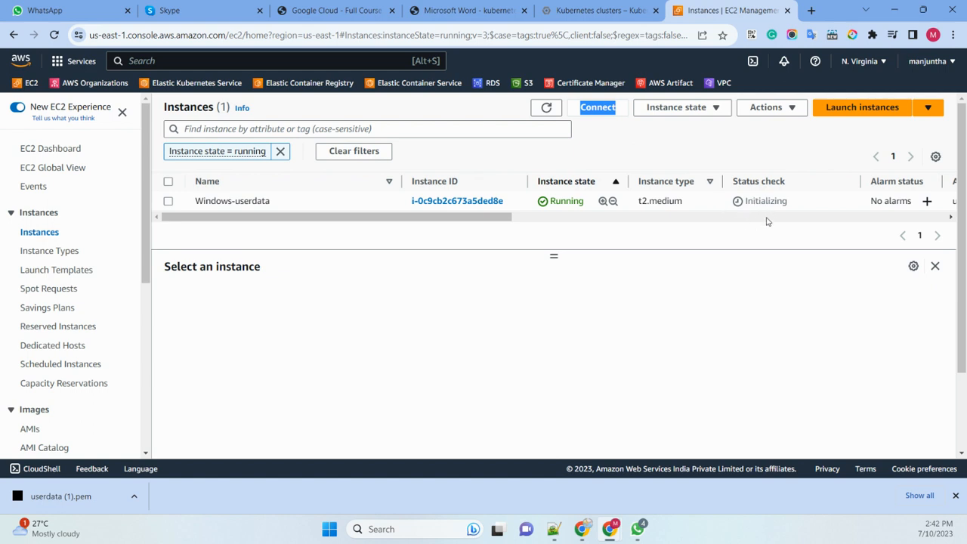
- Refresh the running instances repeatedly to check the state and status checks of the Linux and Windows instances
click(539, 112)
click(539, 112)
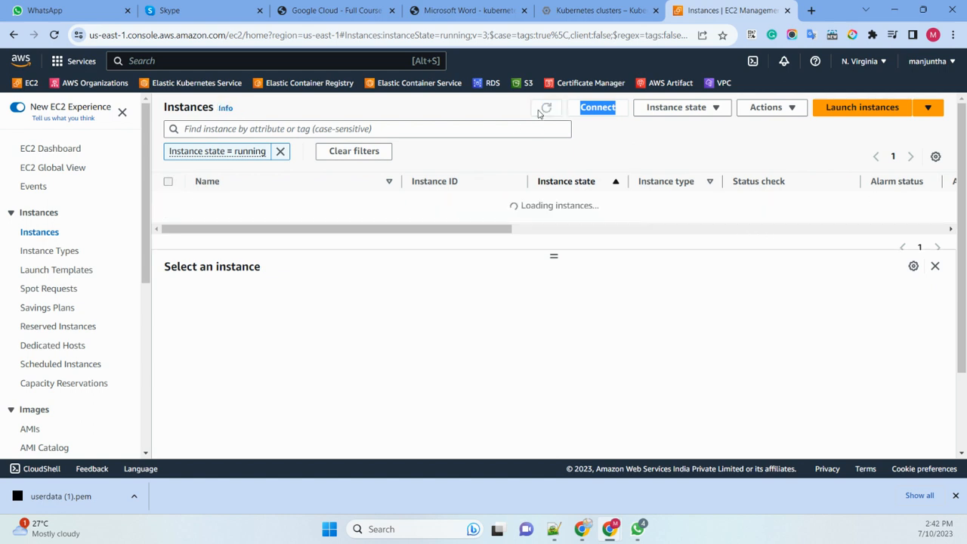
click(539, 112)
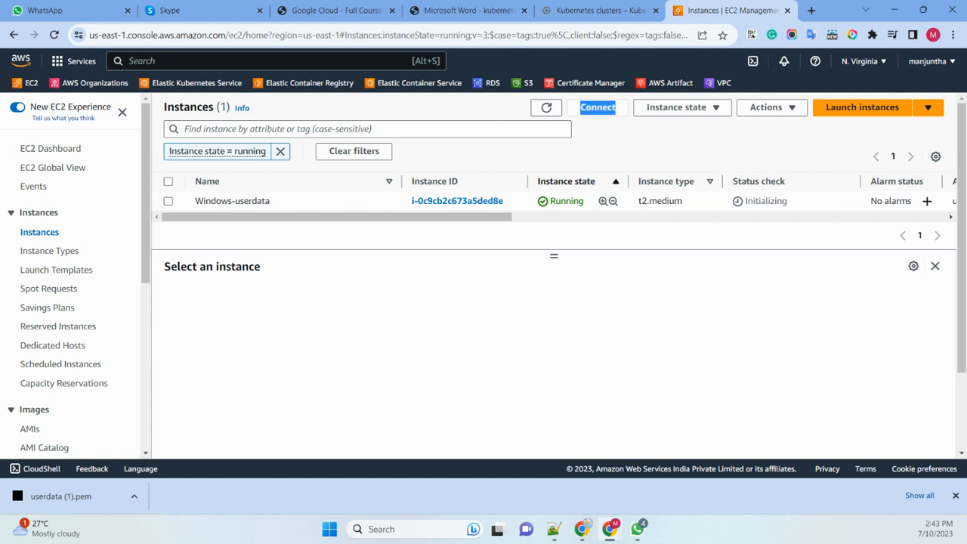
click(546, 107)
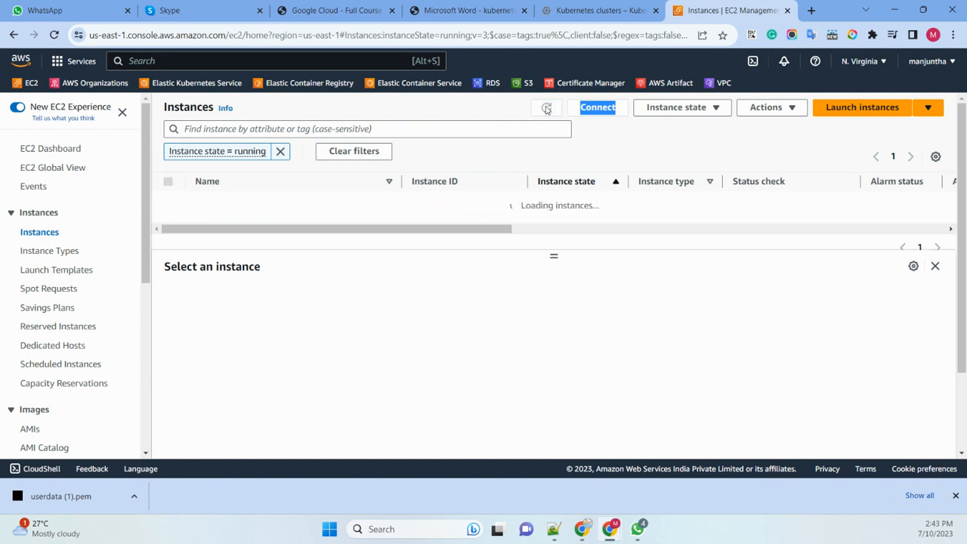
click(547, 109)
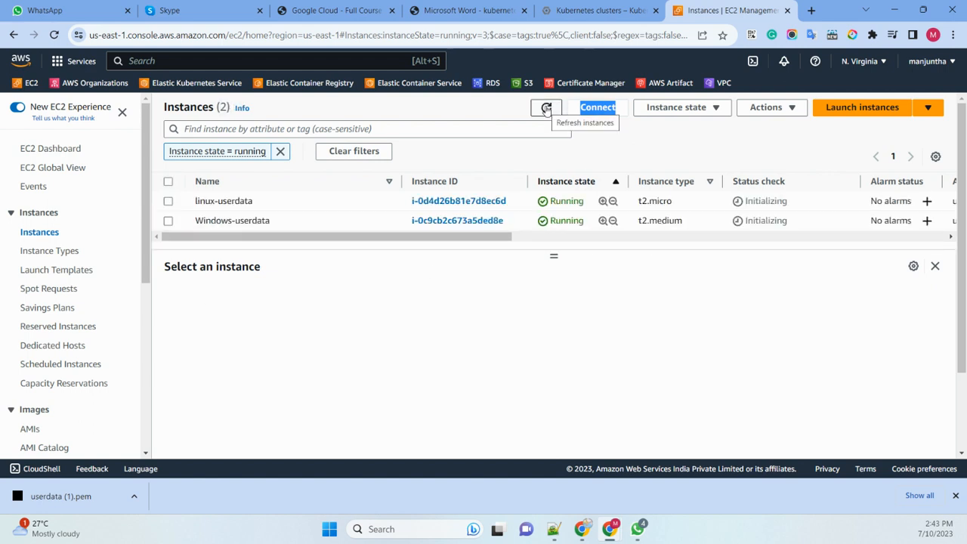
click(547, 109)
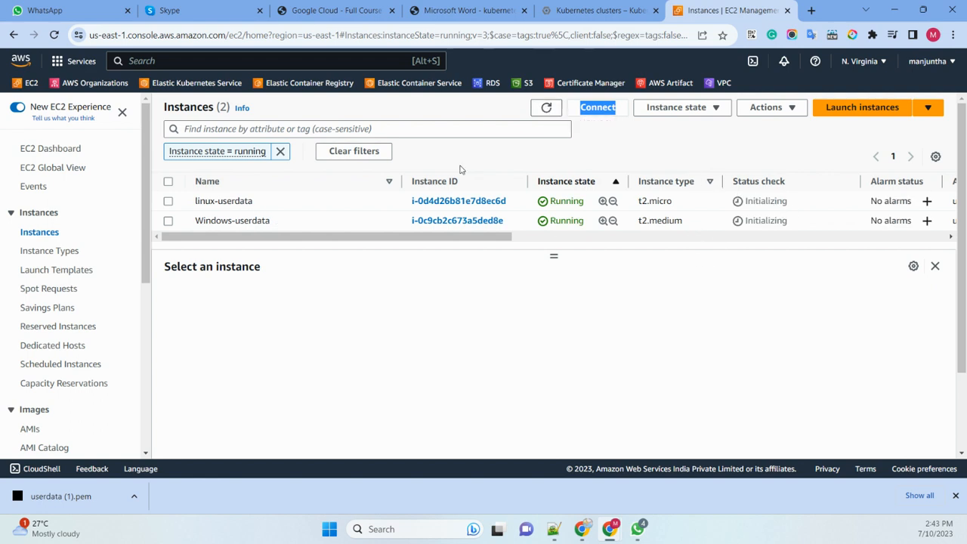
click(547, 108)
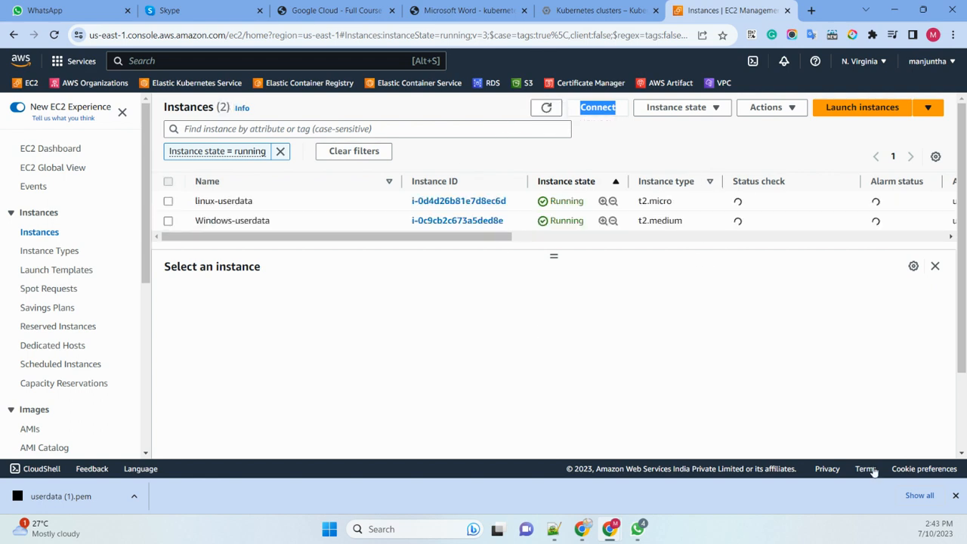
click(546, 108)
click(546, 108)
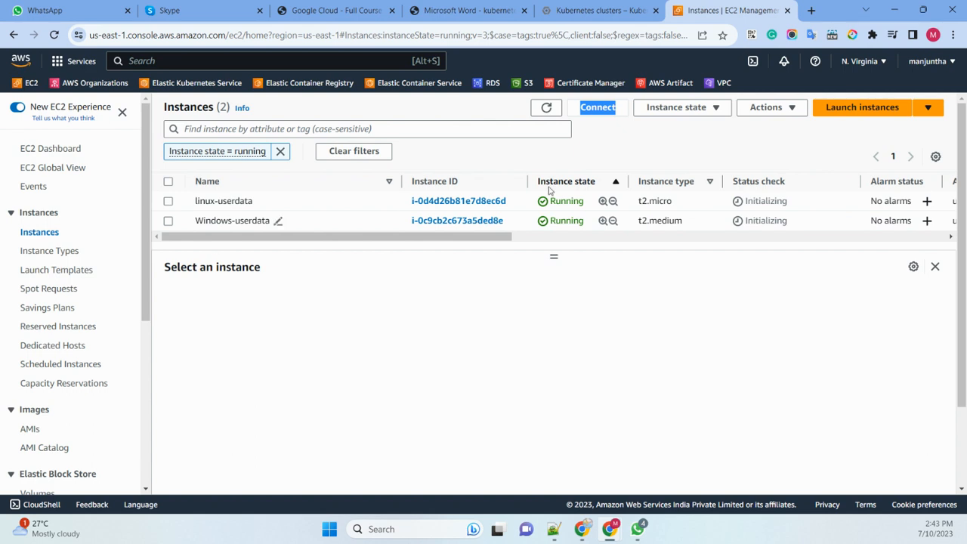
click(546, 109)
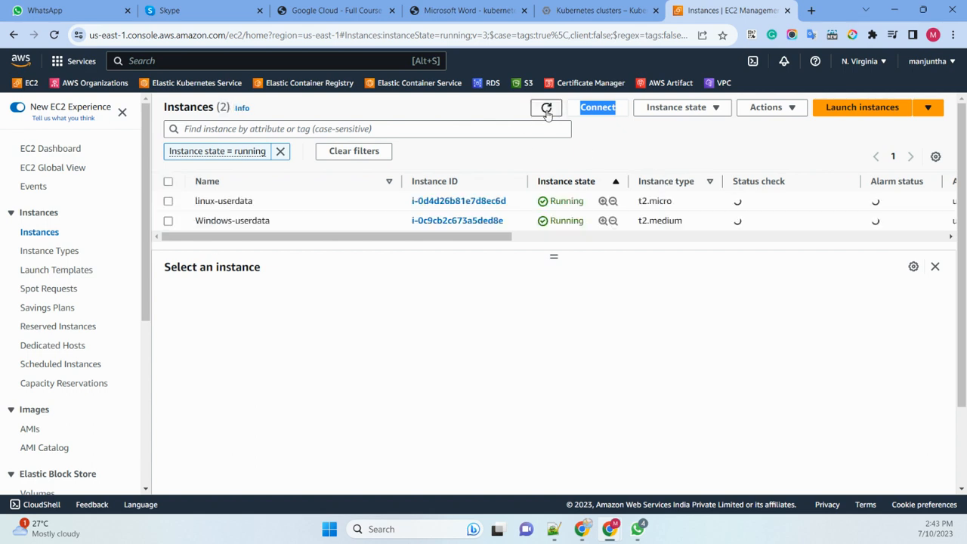
click(546, 109)
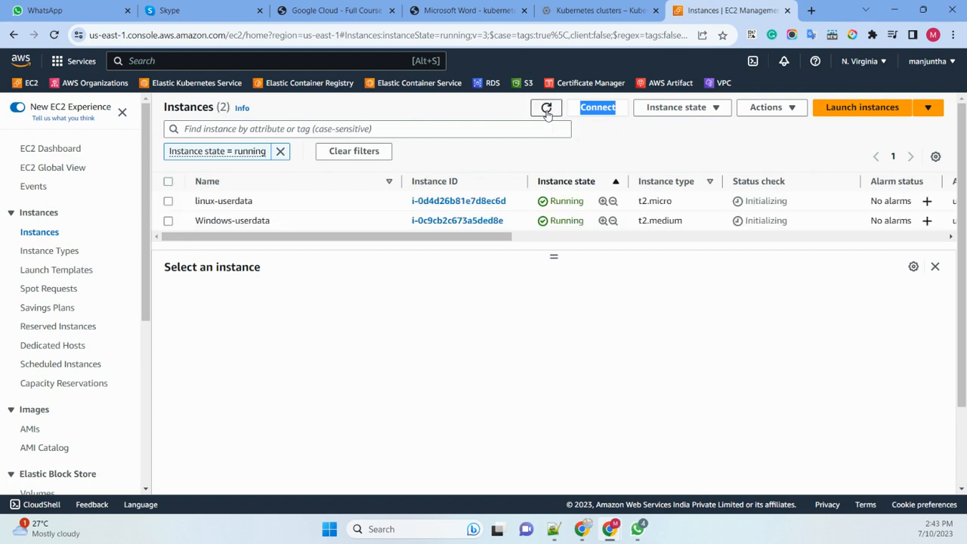
click(547, 110)
click(547, 109)
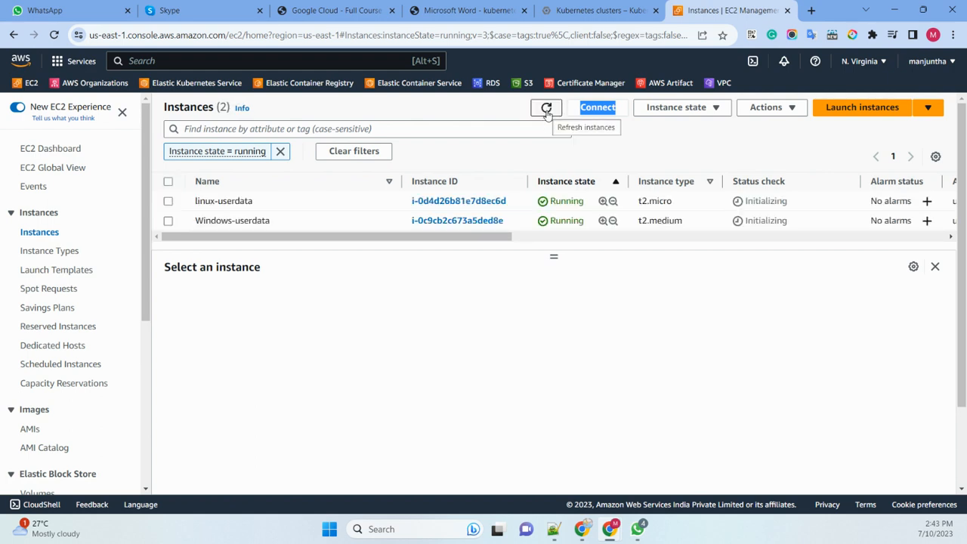
click(546, 109)
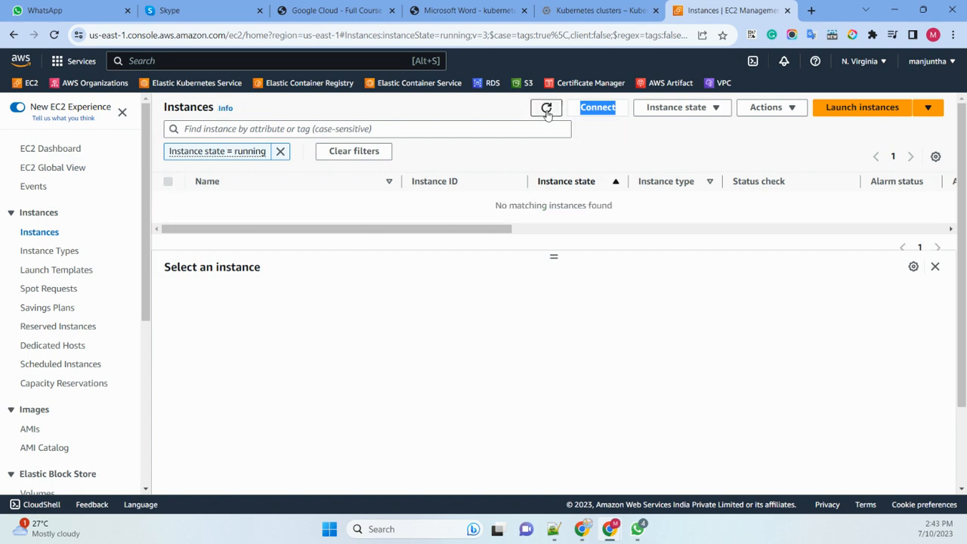
click(546, 109)
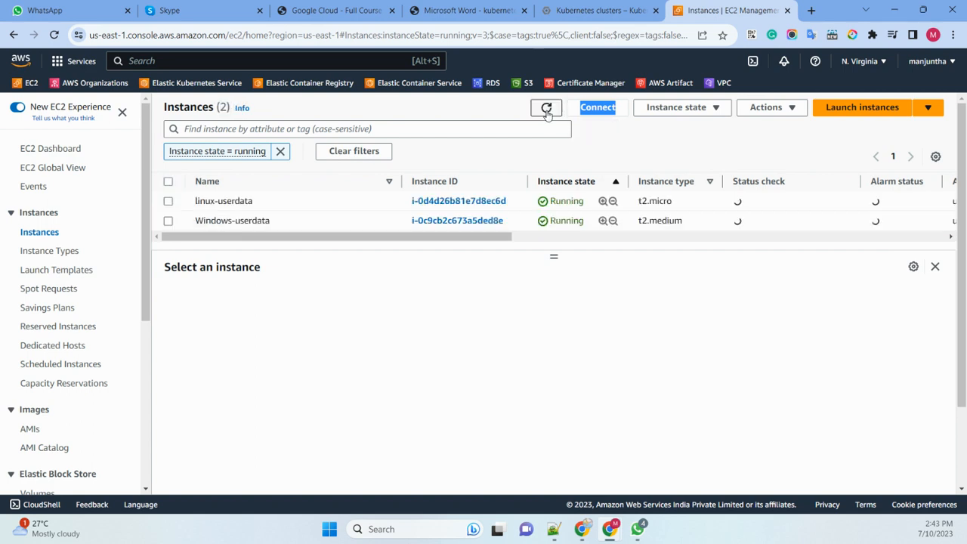
click(546, 110)
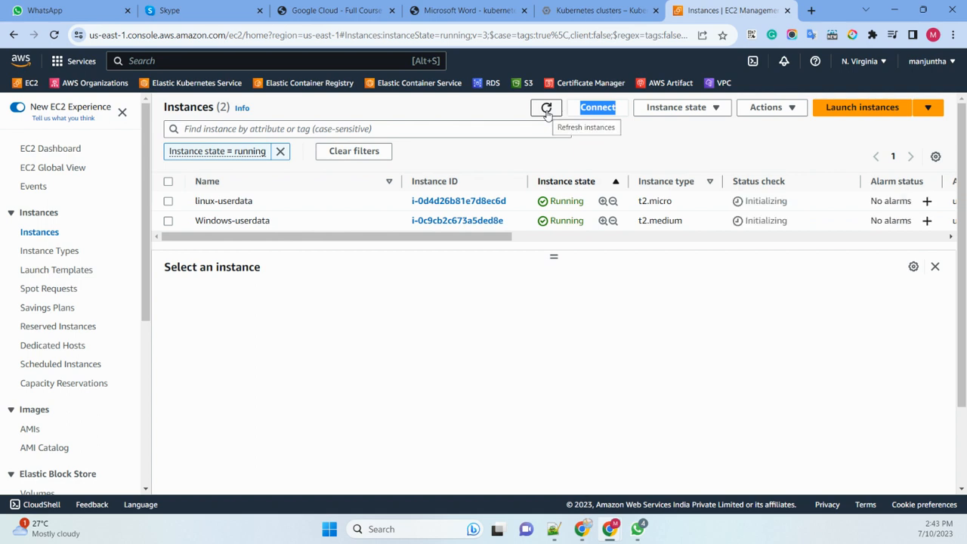
- Review the security details of linux-userdata and open its default security group
click(169, 201)
click(235, 323)
scroll(295, 381, down, 3)
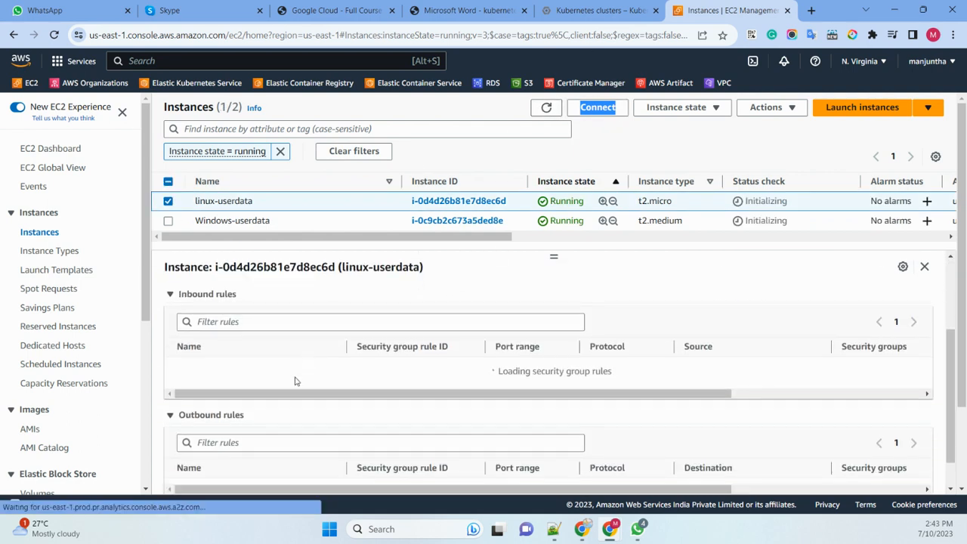
scroll(408, 382, down, 1)
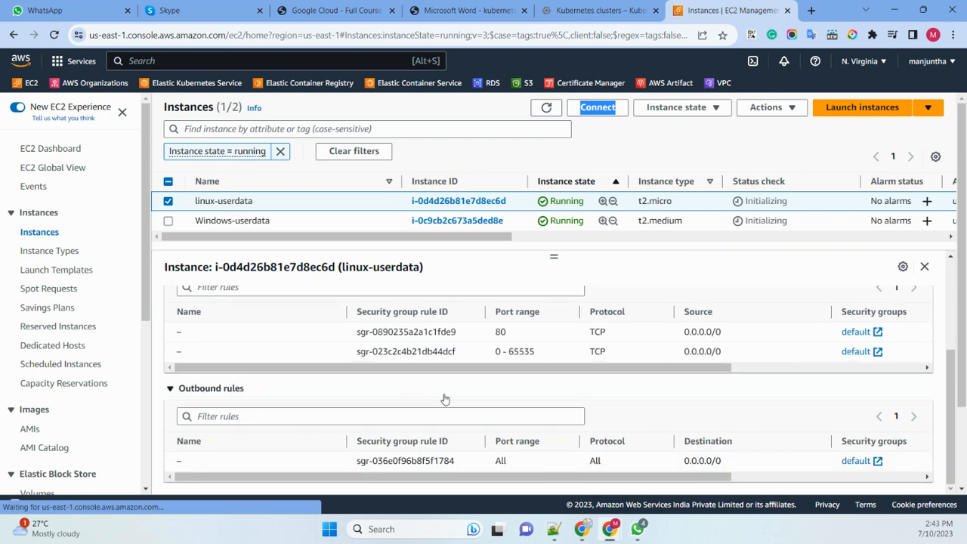
scroll(444, 398, up, 5)
click(244, 397)
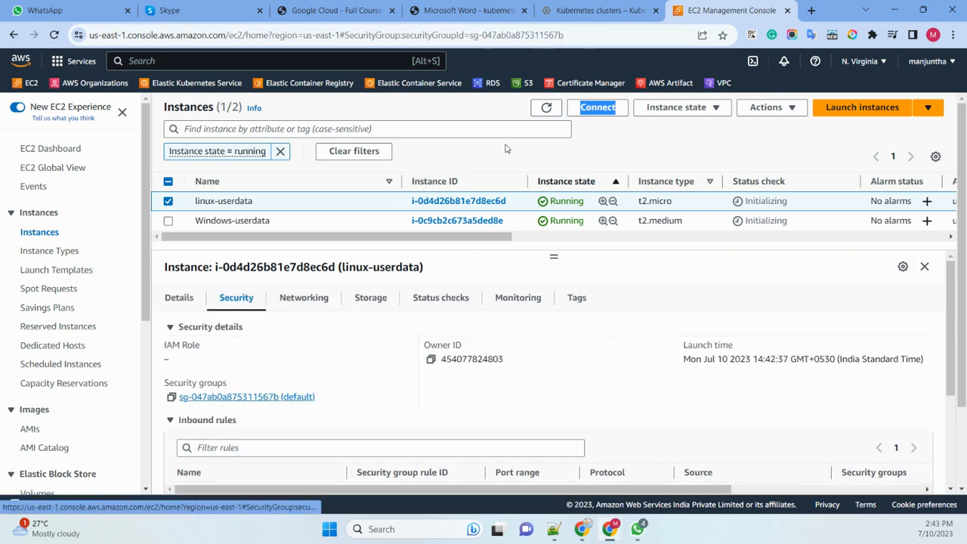
scroll(869, 365, down, 2)
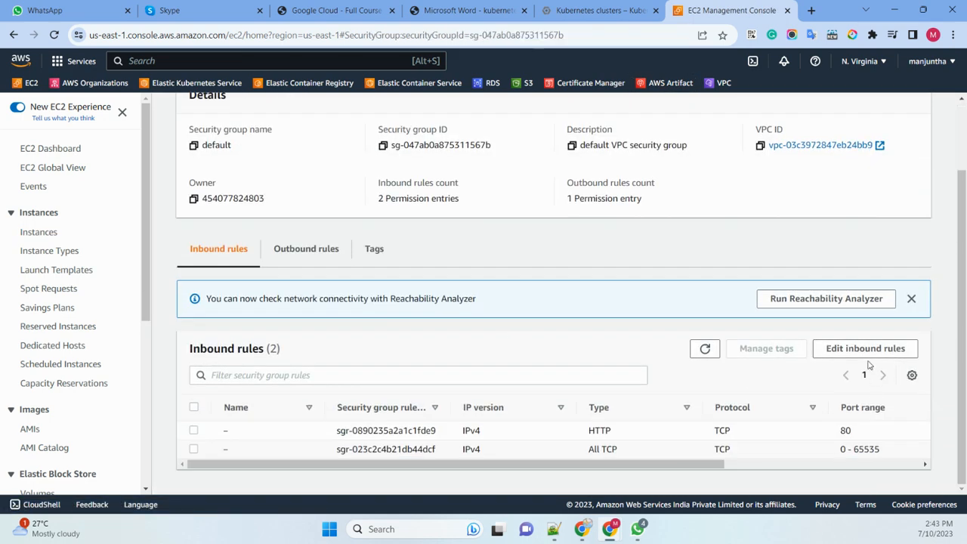
- Examine the default security group's HTTP and All TCP inbound rules in the rule editor, leaving without saving
click(865, 348)
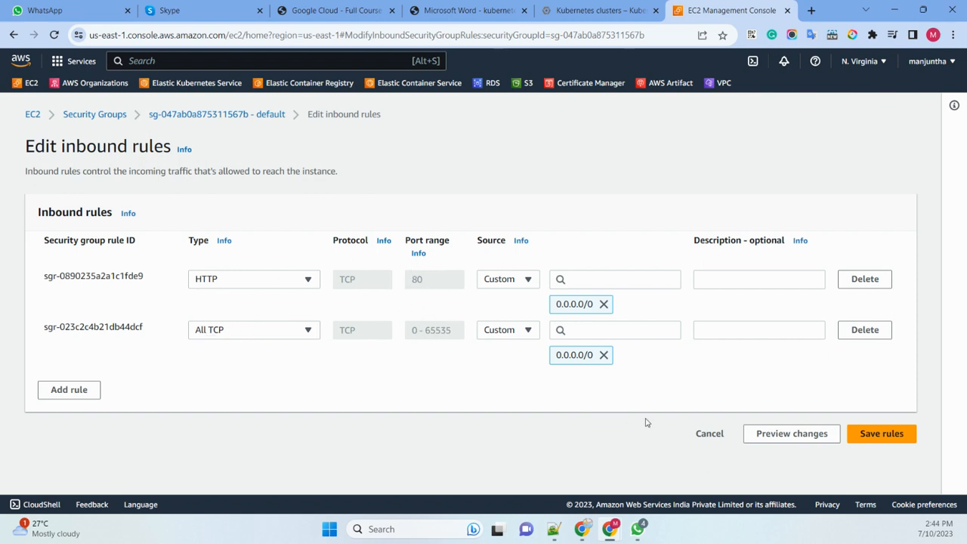
click(710, 435)
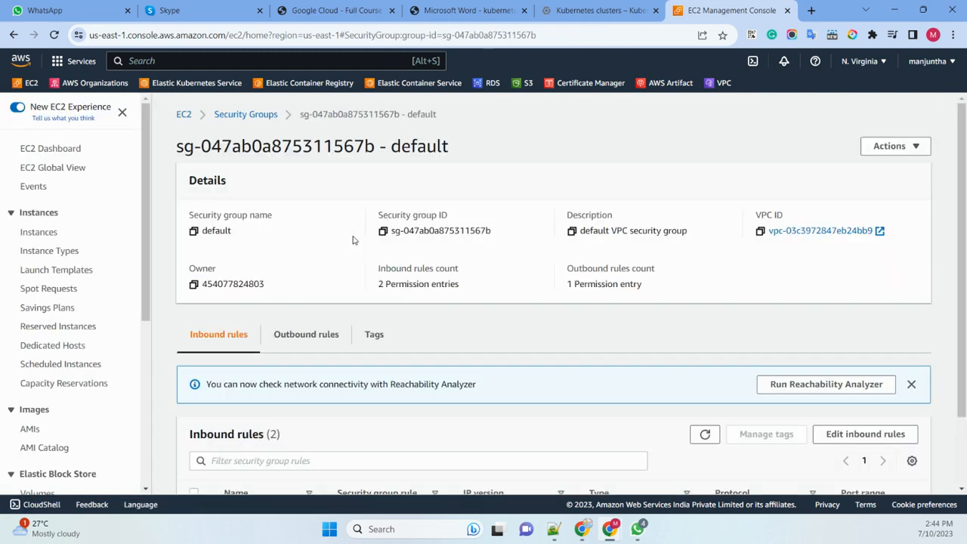
scroll(326, 233, down, 2)
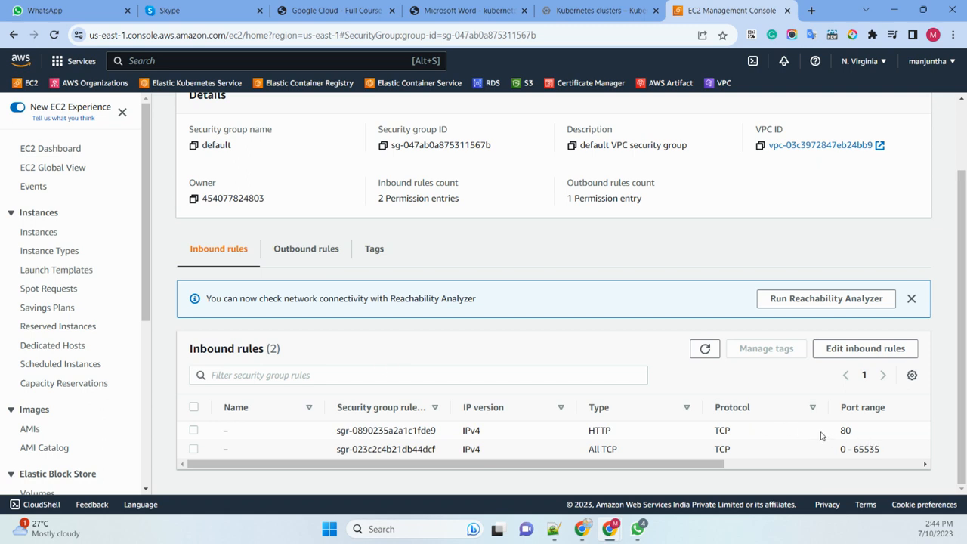
- Return to the instances list, filter it by Instance state = running and refresh the status checks
click(39, 233)
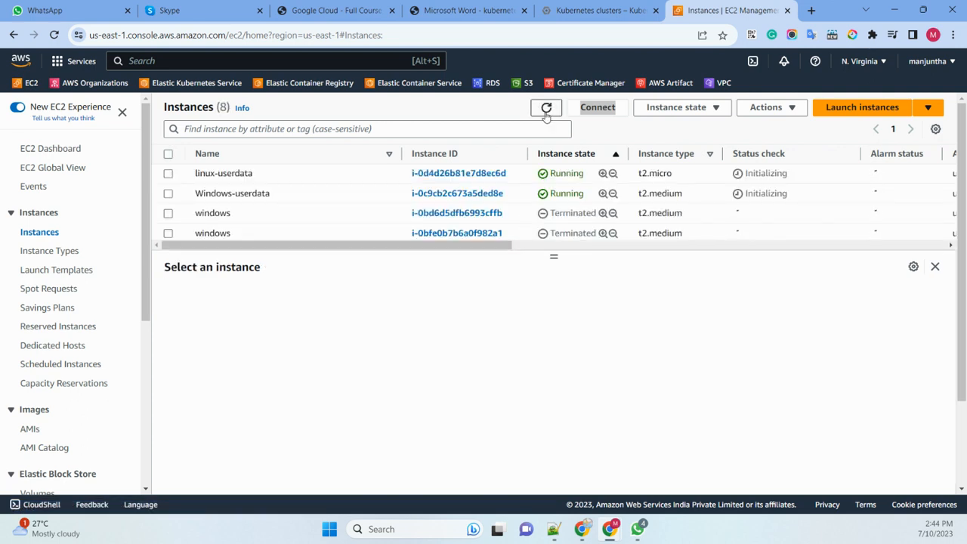
click(546, 108)
click(546, 109)
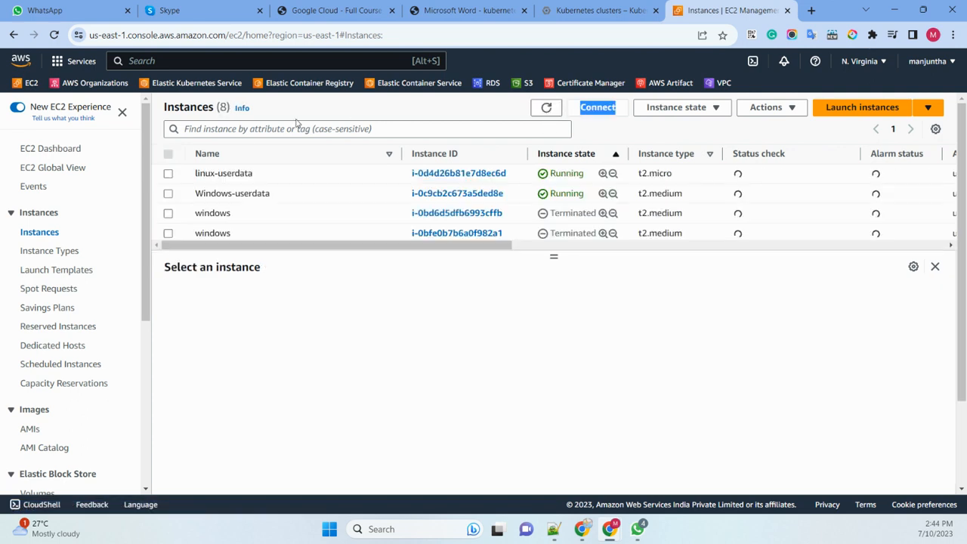
click(238, 129)
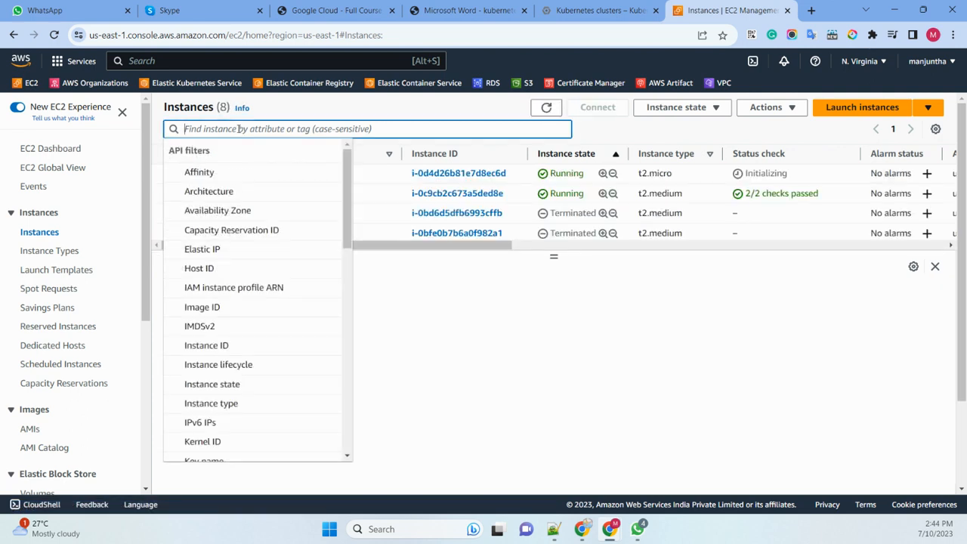
text(run)
click(270, 192)
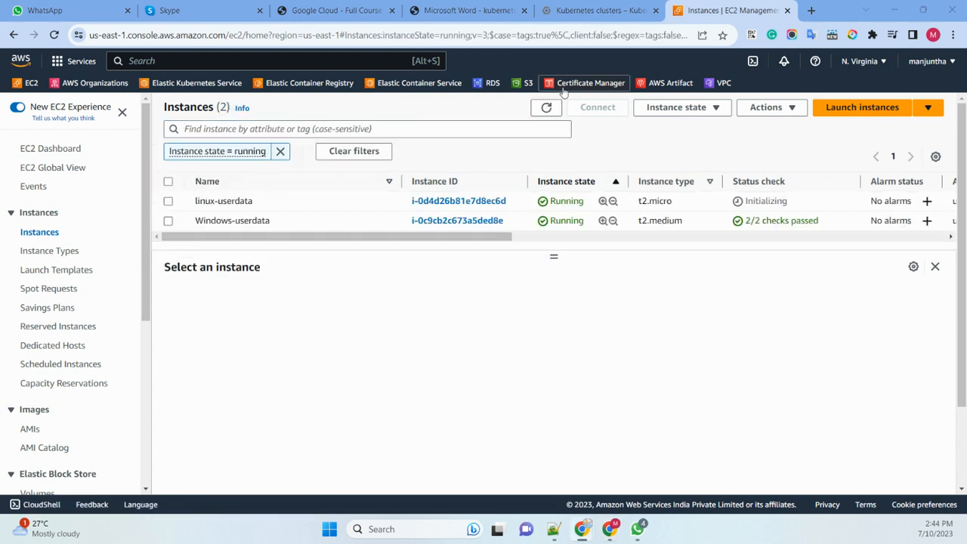
double_click(546, 108)
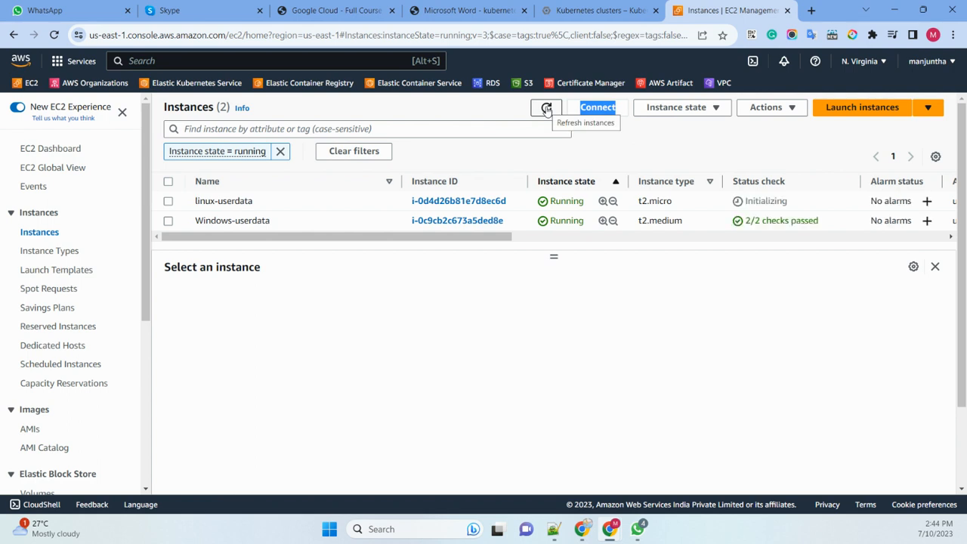
click(546, 107)
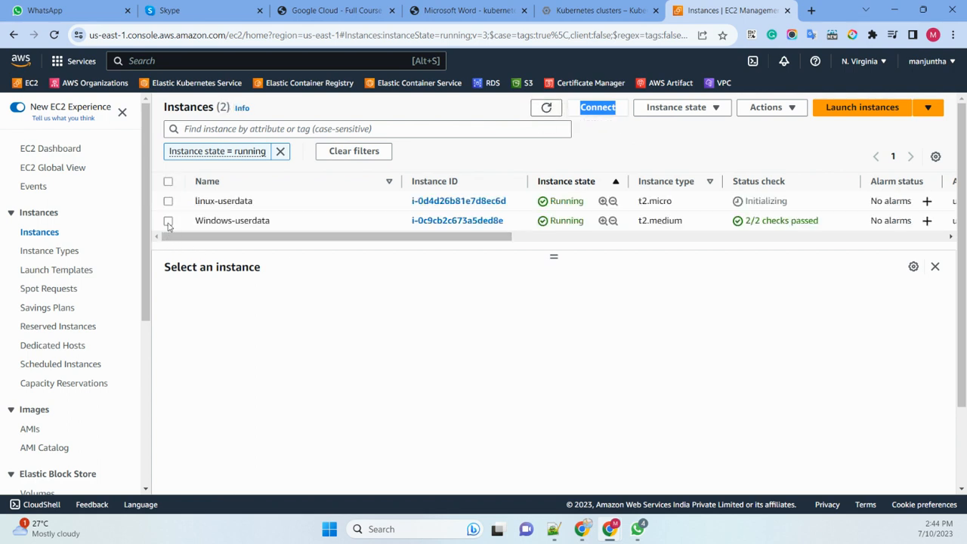
- Open the public IPv4 address of Windows-userdata in a new browser tab and return to the instances list
click(167, 222)
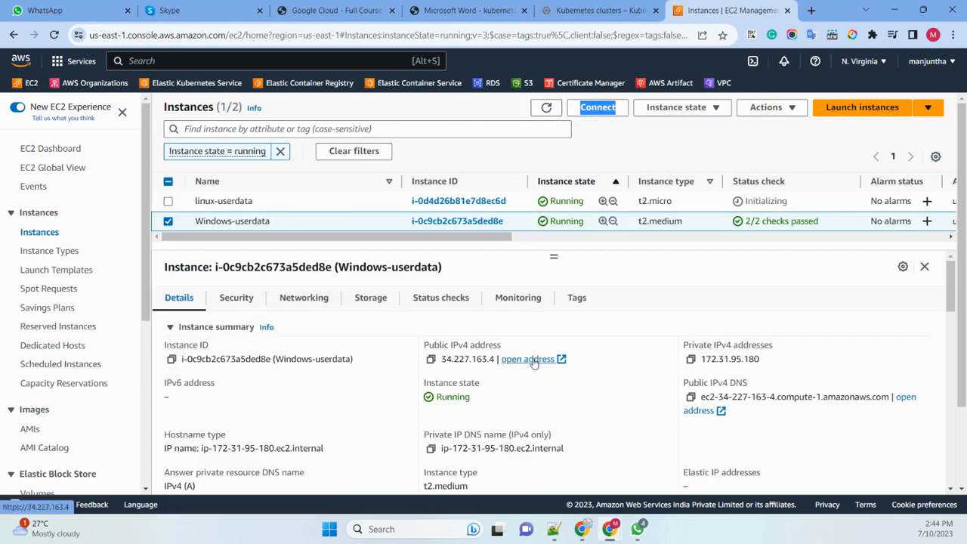
click(528, 359)
key(ctrl+shift+Tab)
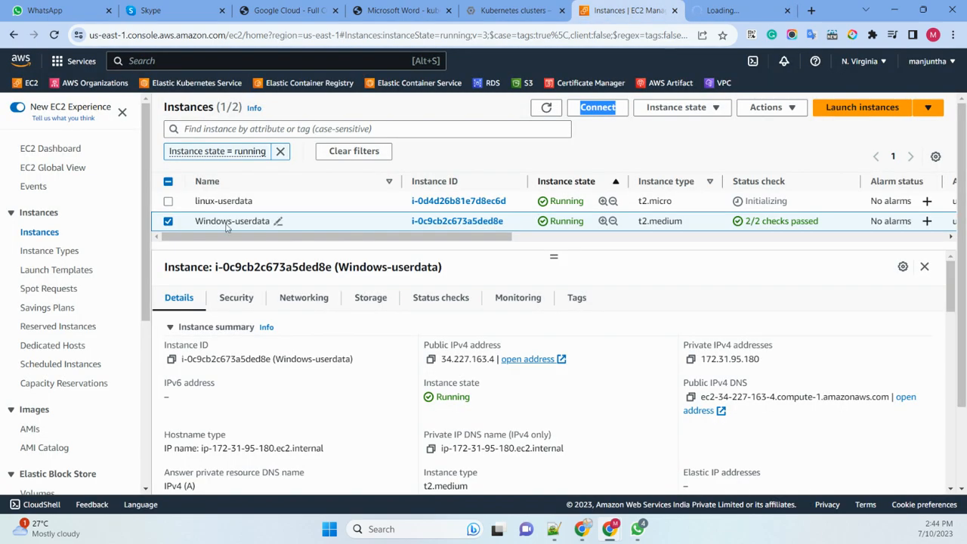
- Select only linux-userdata, open its public IPv4 address in a new browser tab and return to the instances list
click(168, 221)
click(168, 201)
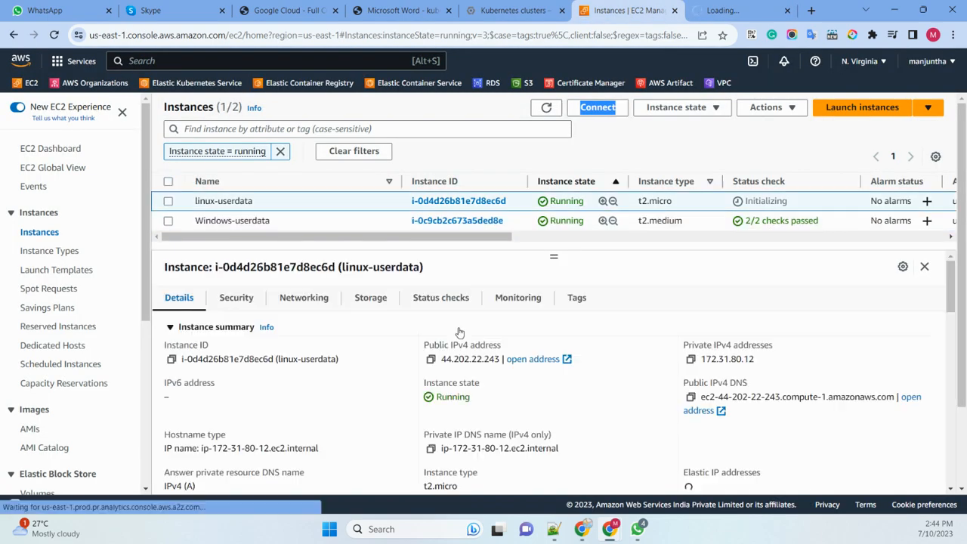
click(540, 359)
click(553, 12)
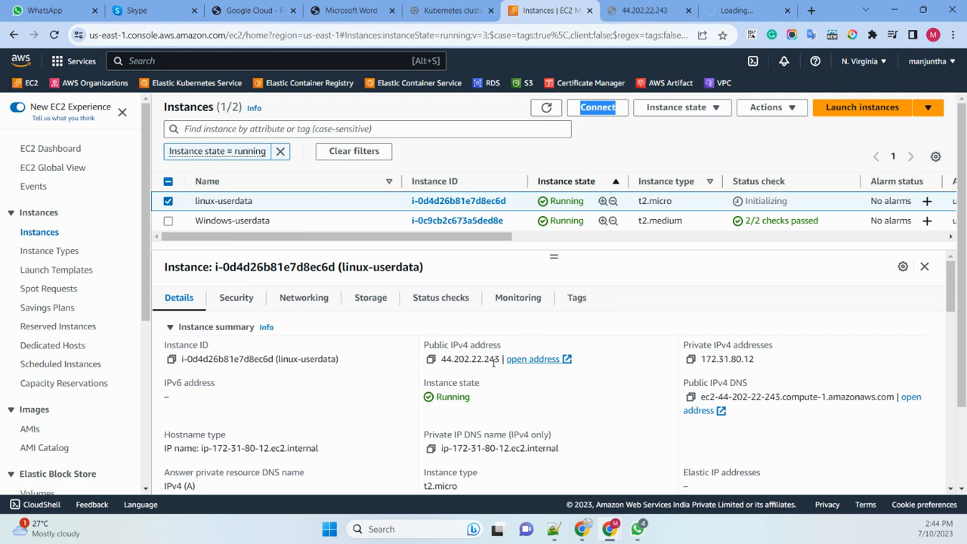
click(734, 10)
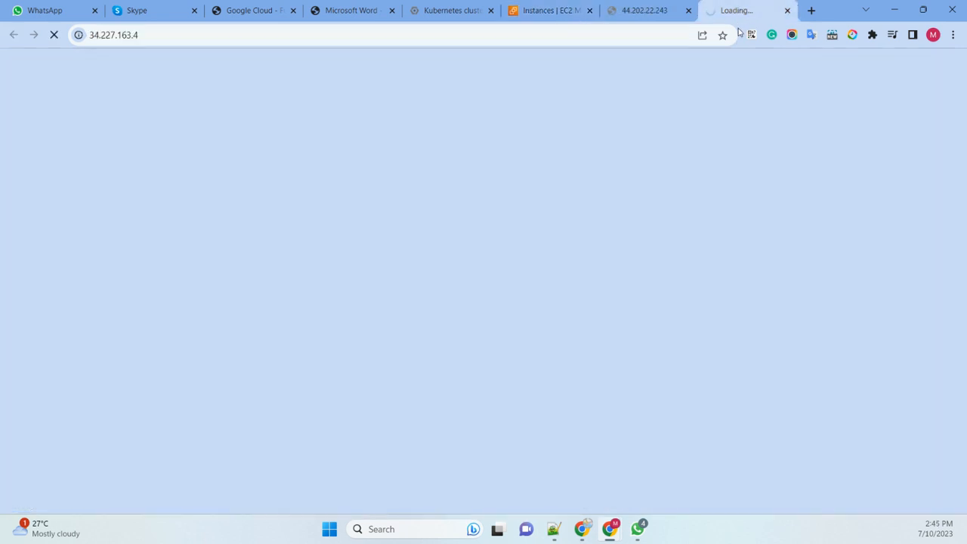
click(640, 12)
click(199, 37)
click(237, 37)
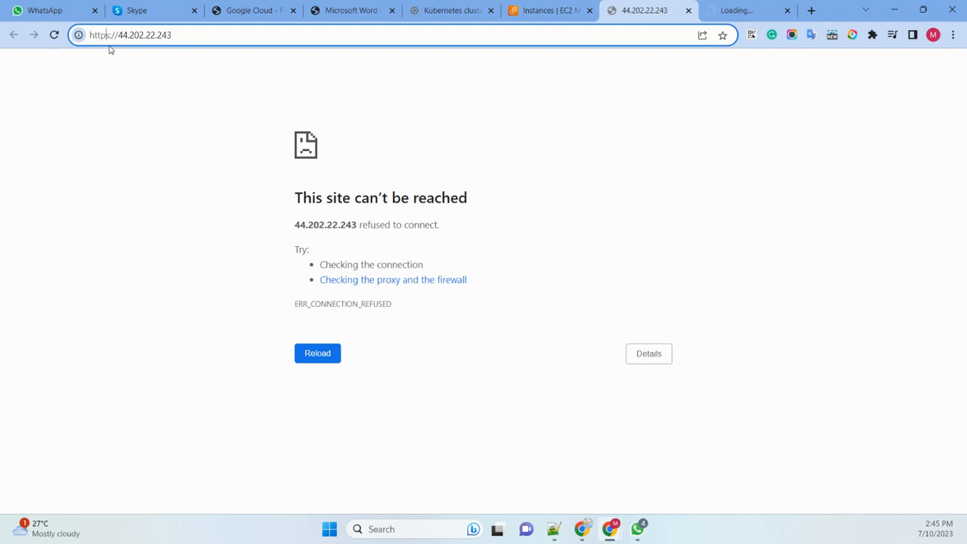
key(Return)
key(Delete)
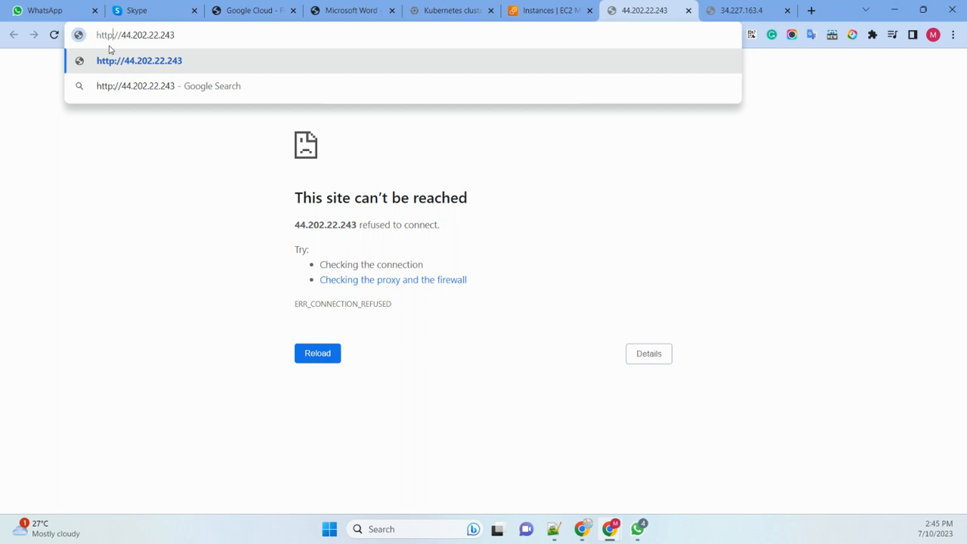
key(Return)
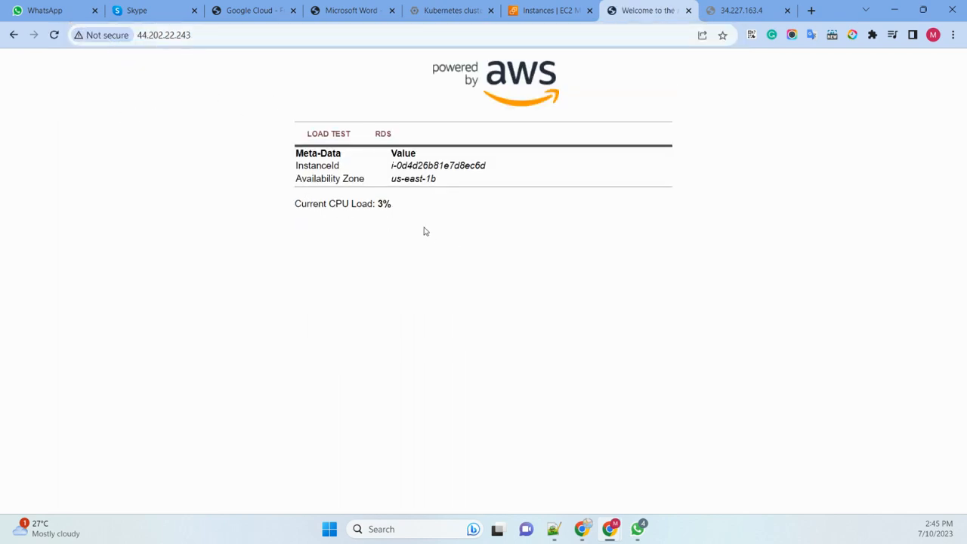
- Examine the instance ID, Availability Zone and current CPU load shown on the Linux sample website
drag(416, 211, 289, 194)
click(327, 248)
drag(398, 208, 295, 111)
click(446, 190)
drag(447, 181, 354, 178)
drag(492, 168, 388, 167)
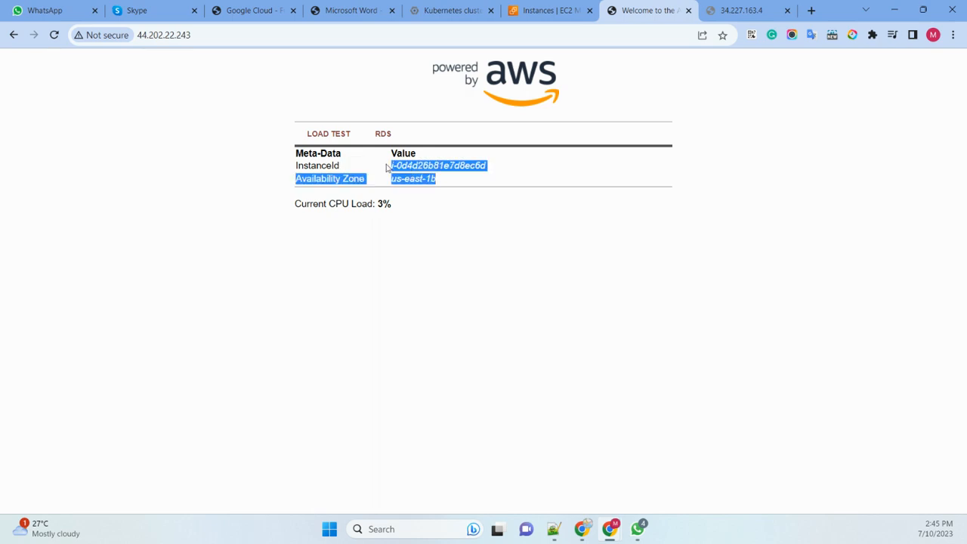
click(411, 247)
- Run the sample website's load test, view its RDS page and return to the load test
click(329, 139)
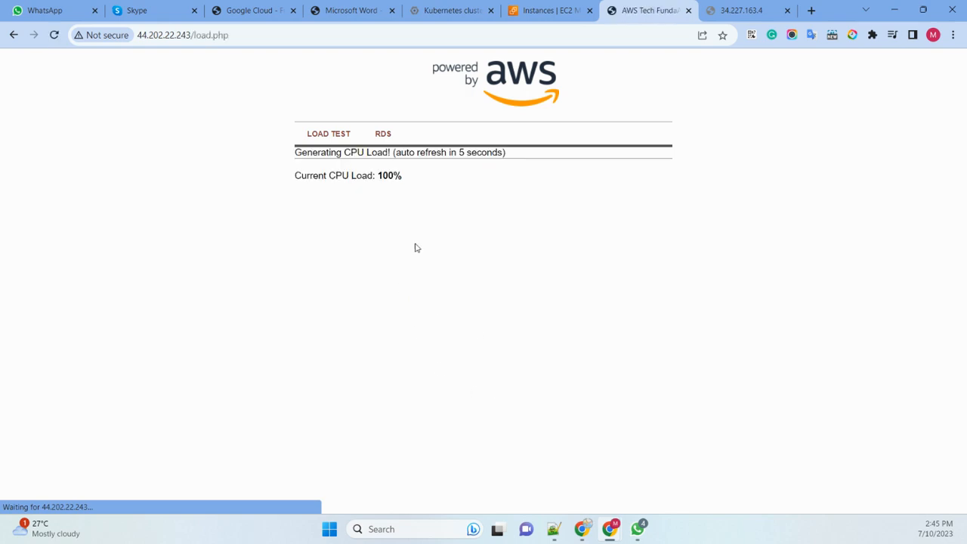
drag(408, 181, 285, 182)
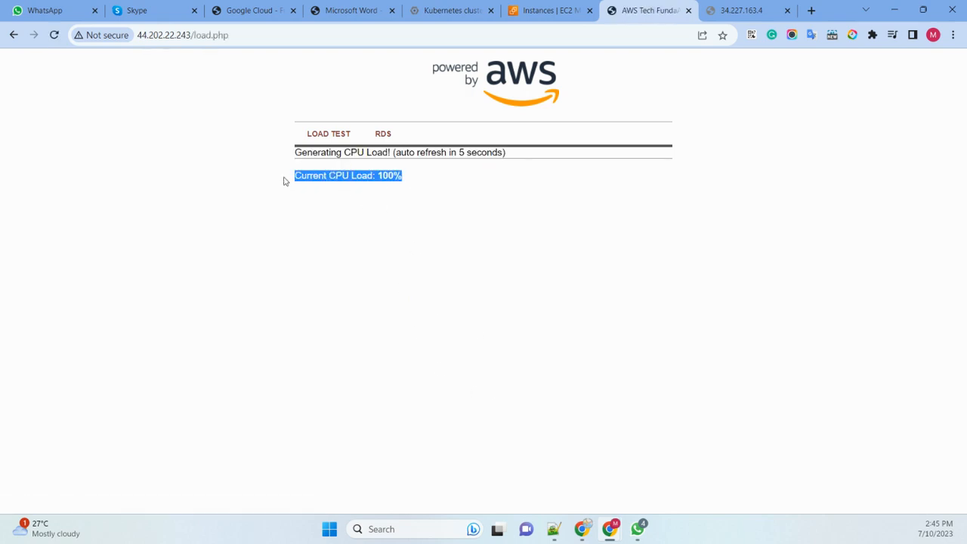
click(404, 220)
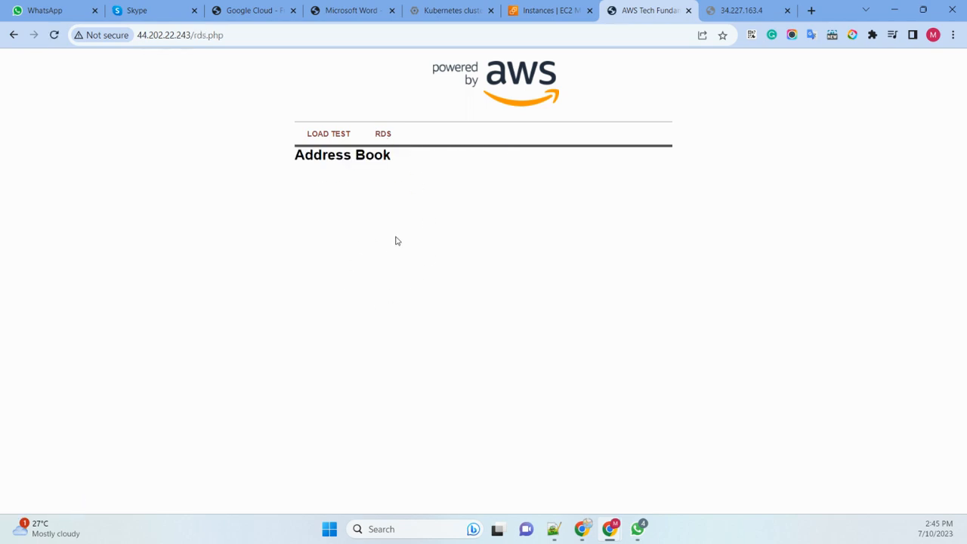
click(321, 136)
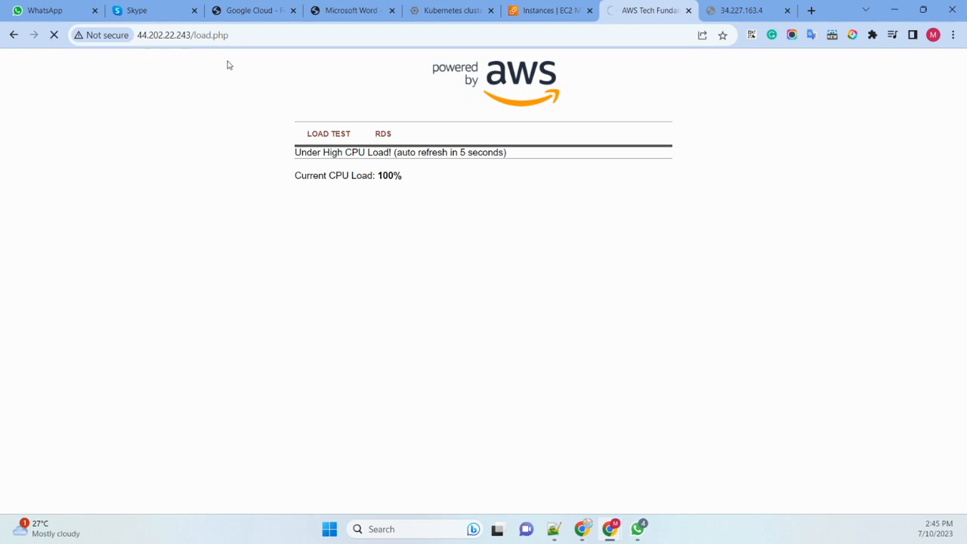
click(282, 35)
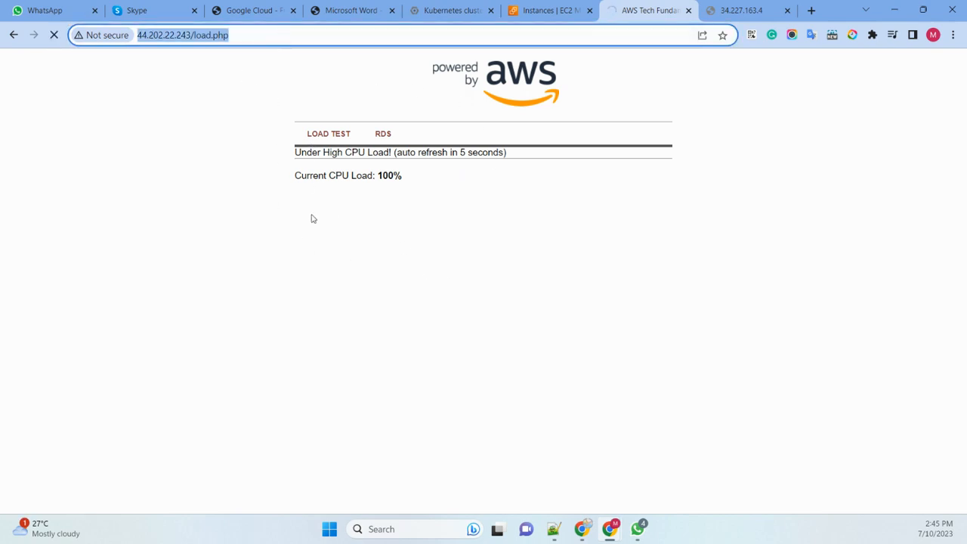
click(744, 10)
click(241, 37)
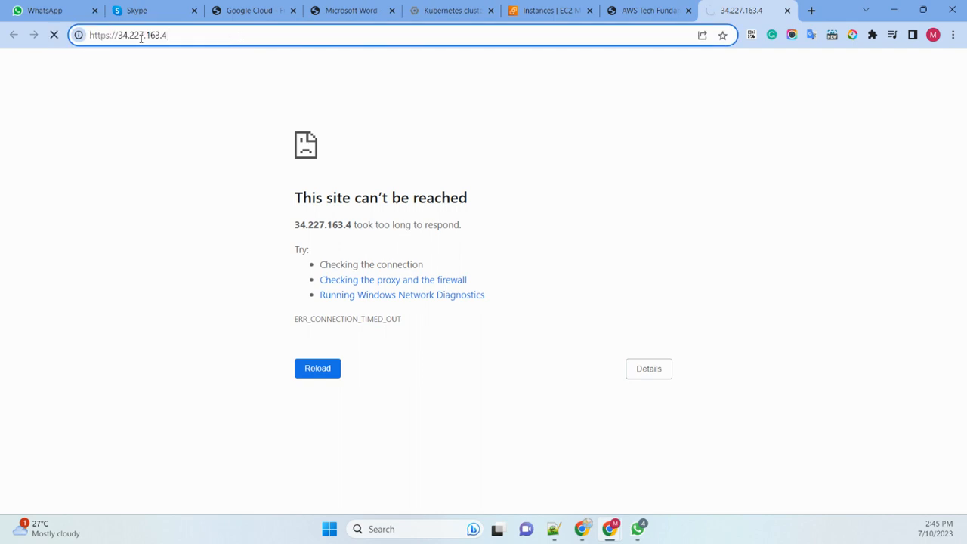
click(104, 35)
key(Right)
key(Delete)
key(Return)
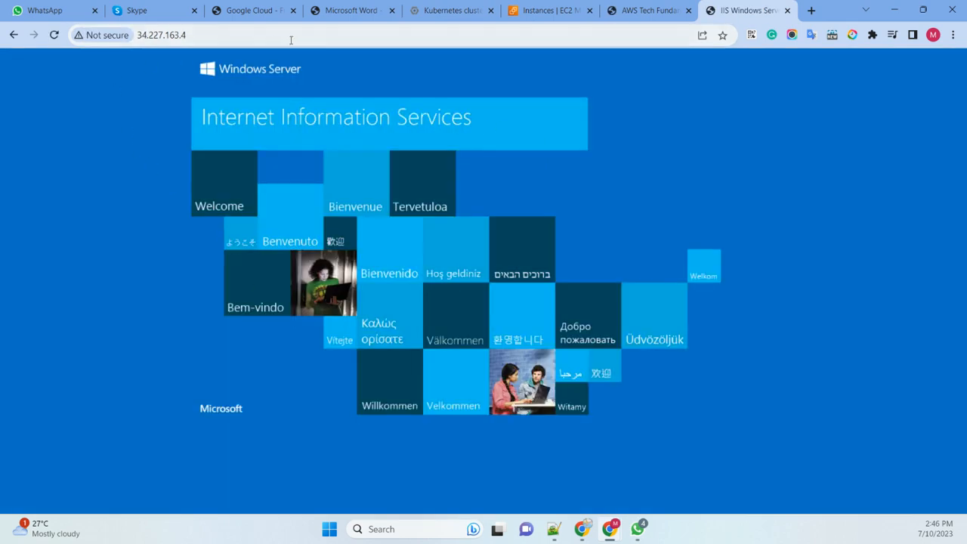
click(295, 38)
click(114, 135)
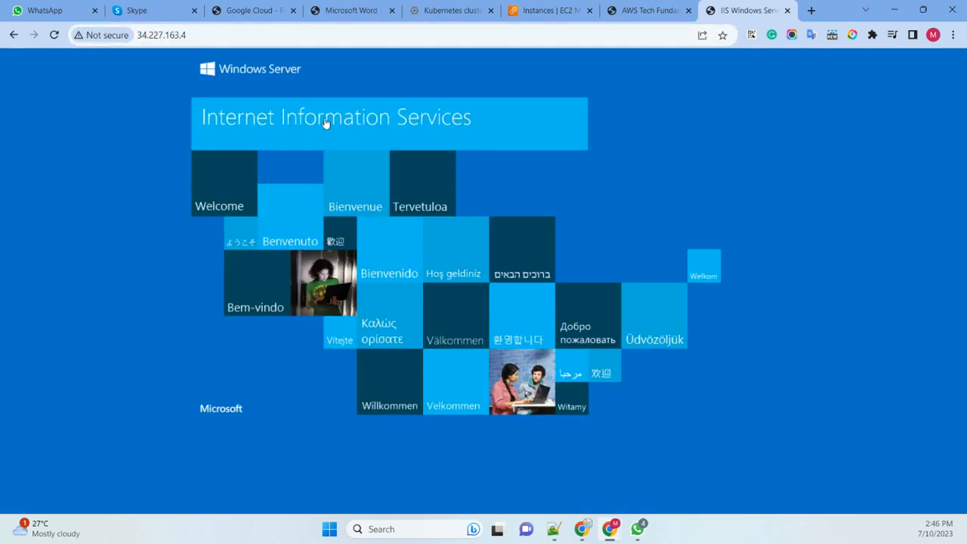